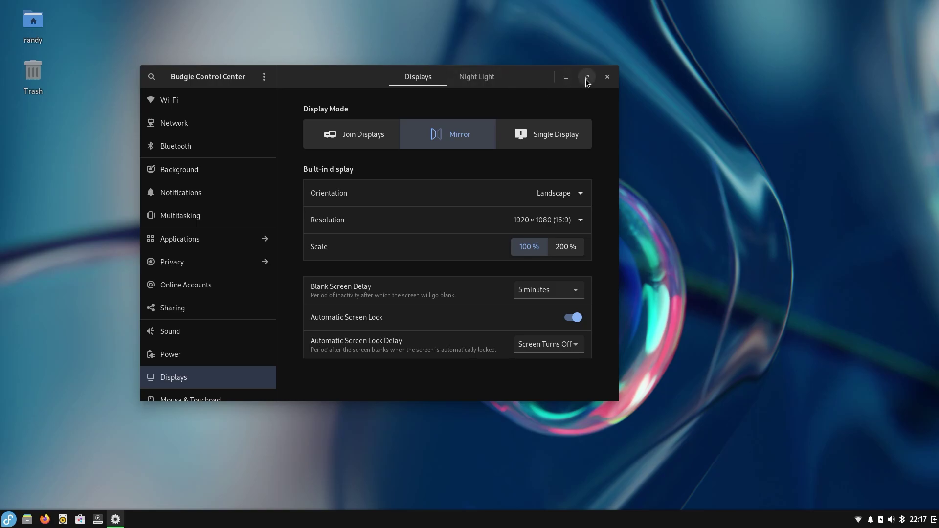
# - Close the Budgie Control Center display settings window, leaving the empty desktop and taskbar
pyautogui.click(608, 78)
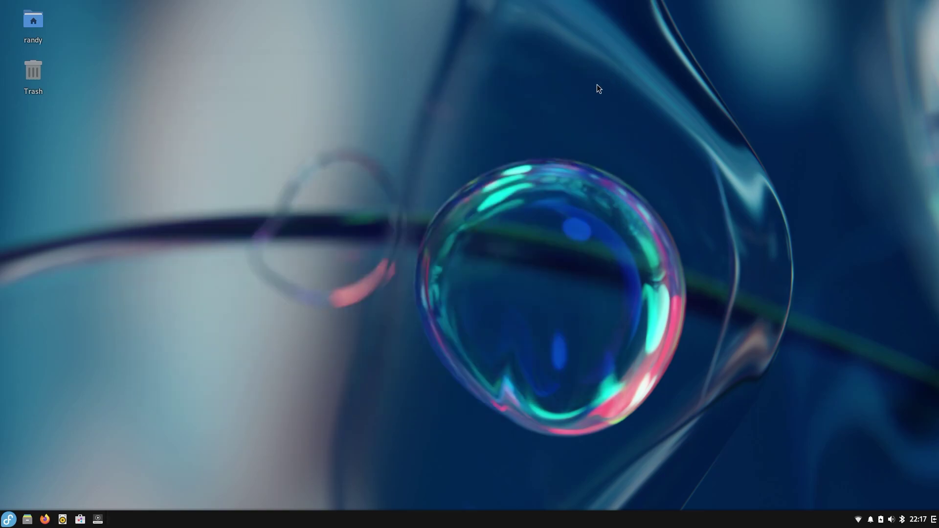
# - Bring up the application menu's Accessories category, listing Archive Manager, Calculator, Files and gedit
pyautogui.click(8, 519)
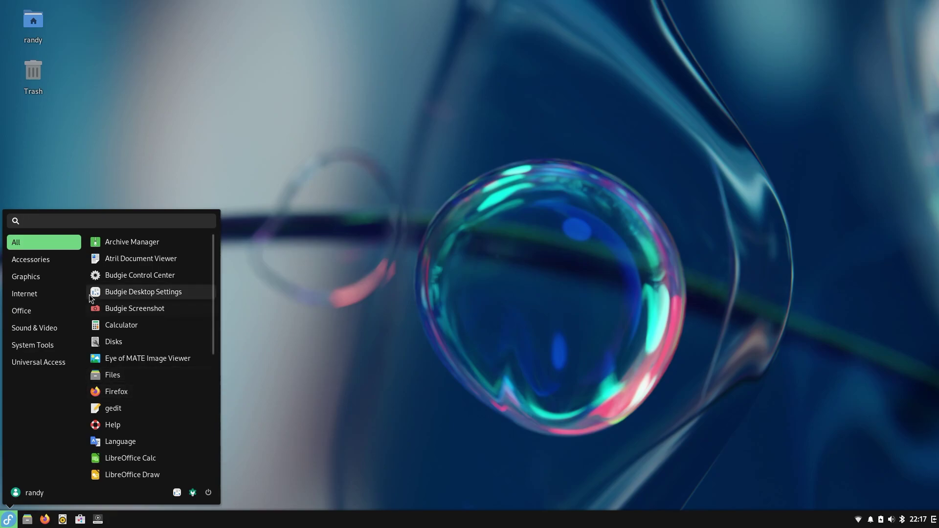
pyautogui.click(131, 158)
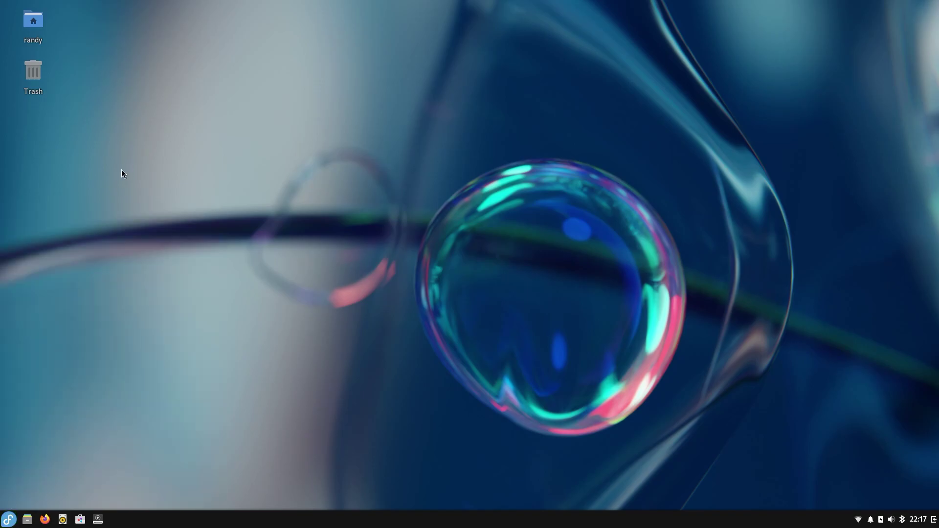
pyautogui.click(9, 519)
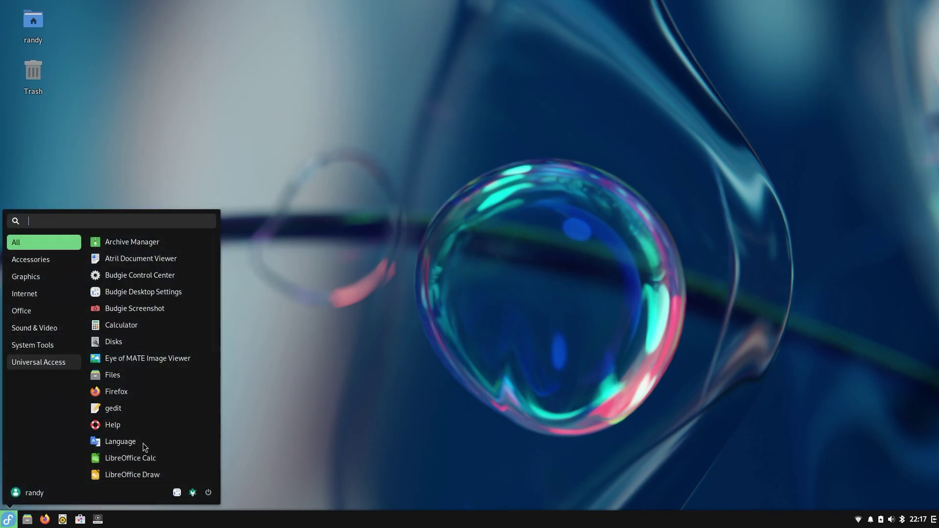
pyautogui.click(282, 428)
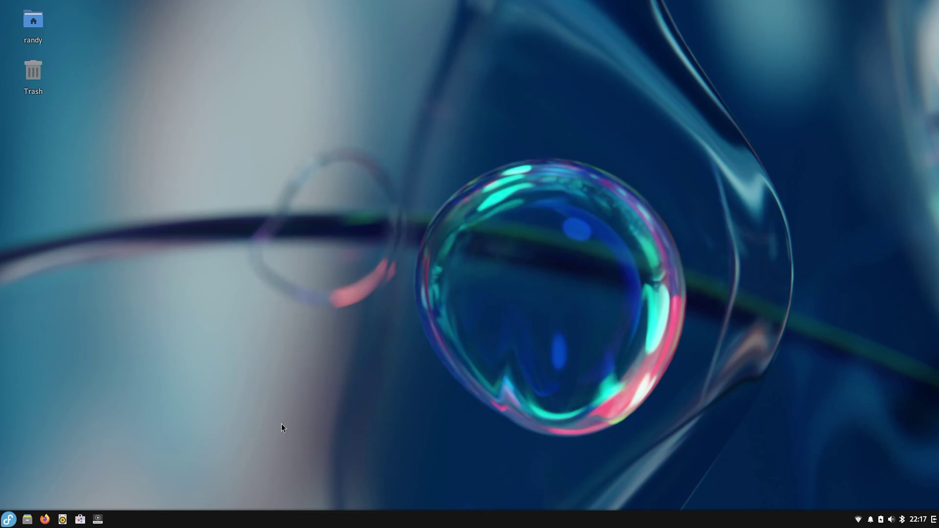
pyautogui.click(10, 520)
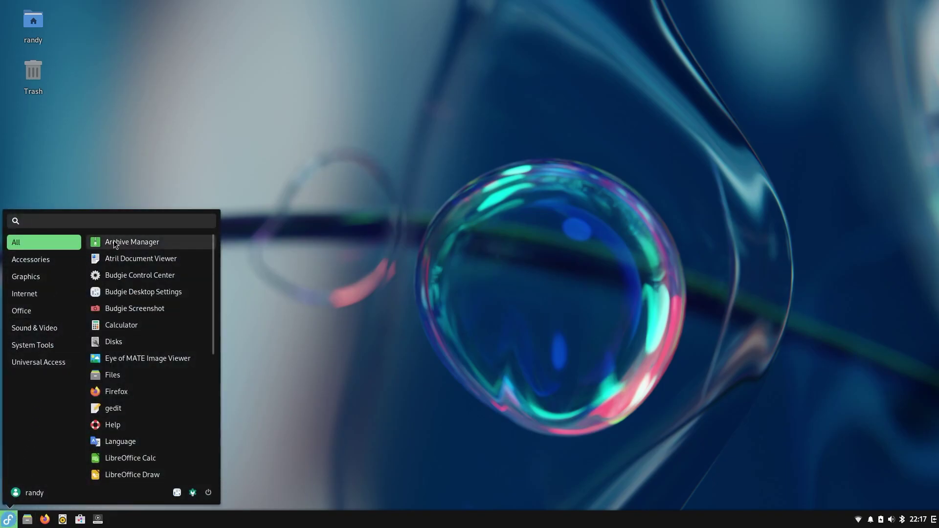
pyautogui.click(51, 259)
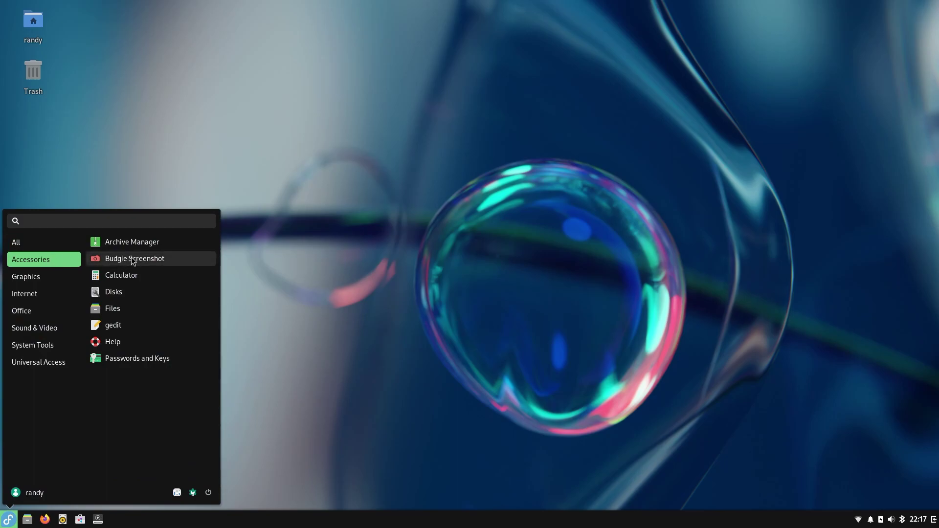
# - Launch Budgie Screenshot and capture the whole screen as Snapshot_2024-01-24_22-17-51.png
pyautogui.click(156, 258)
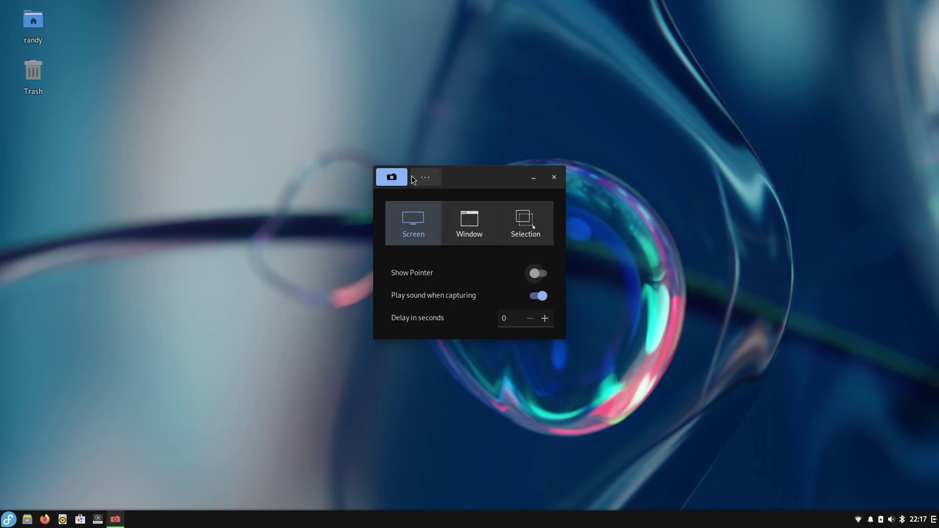
pyautogui.click(393, 181)
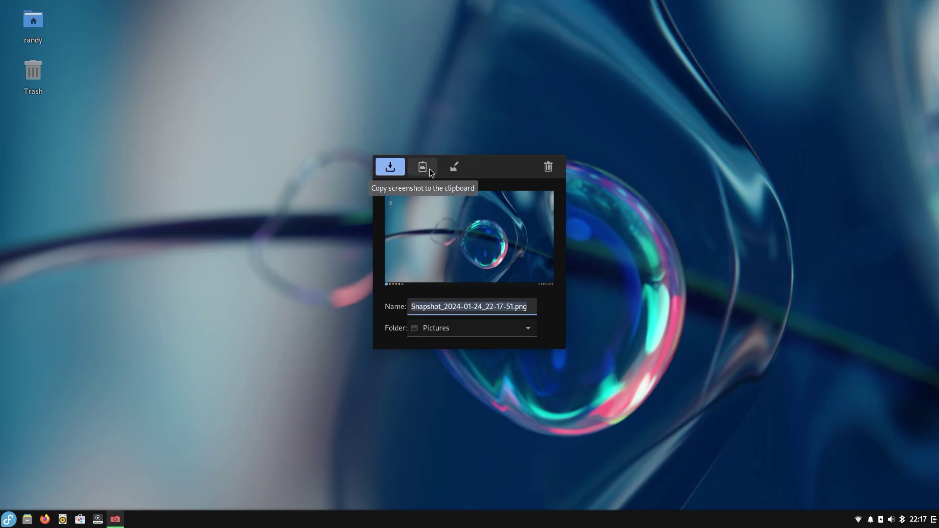
# - Open the snapshot in Eye of MATE, move it to the trash, and close the viewer
pyautogui.click(460, 173)
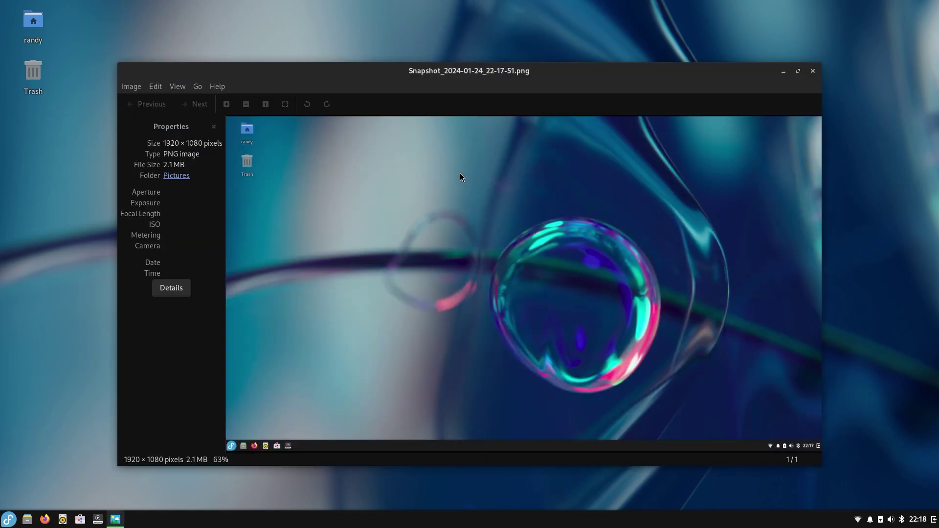
pyautogui.click(155, 86)
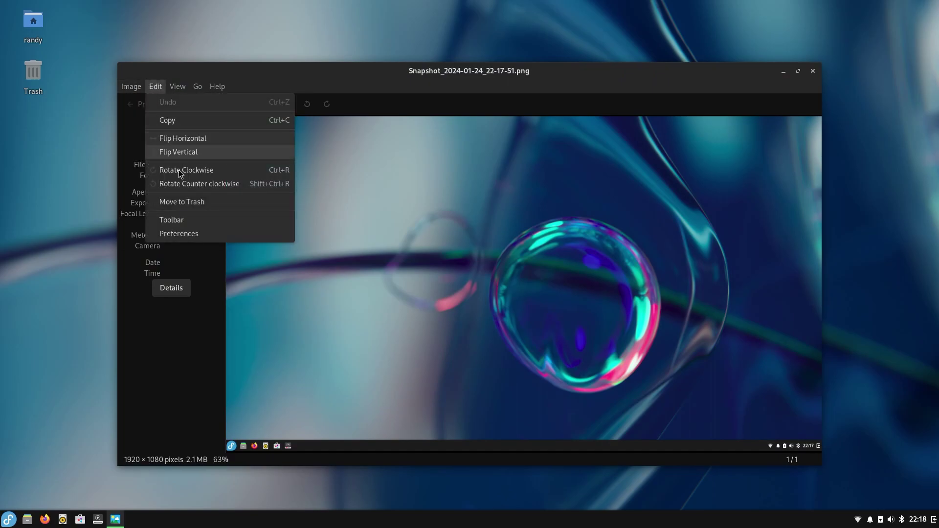
pyautogui.click(187, 202)
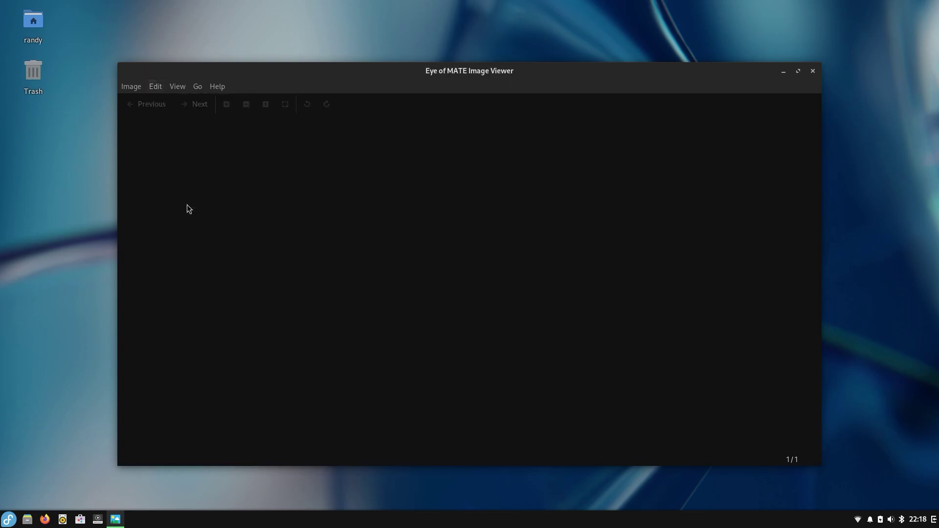
pyautogui.click(812, 71)
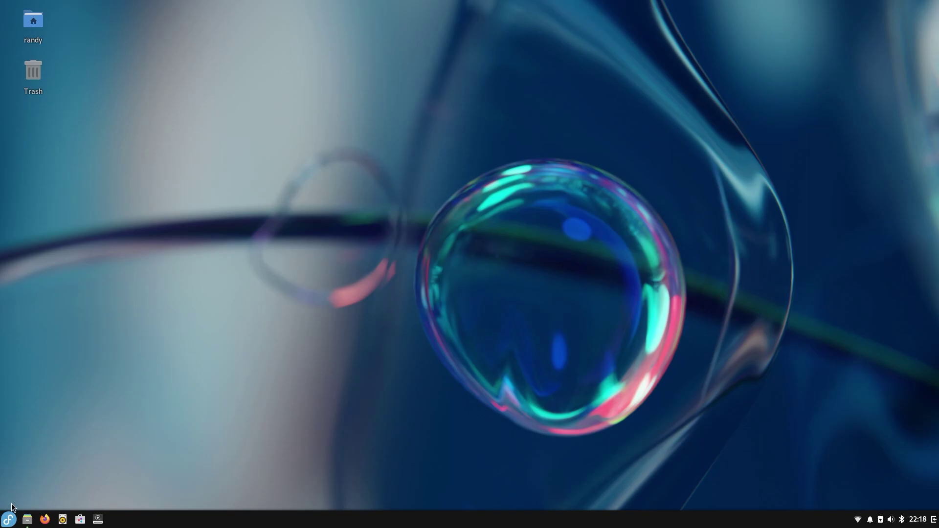
# - Launch Calculator from Accessories and place it beside the Home folder window
pyautogui.click(9, 519)
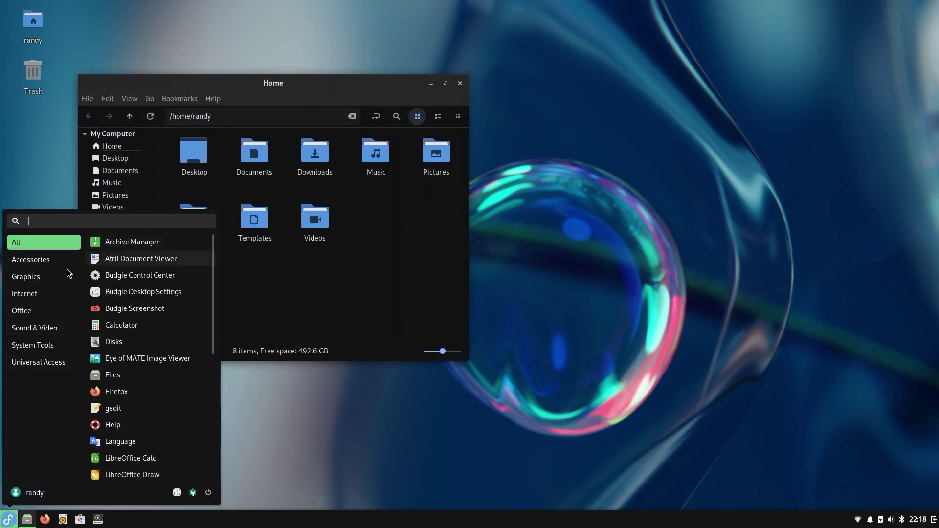
pyautogui.click(56, 260)
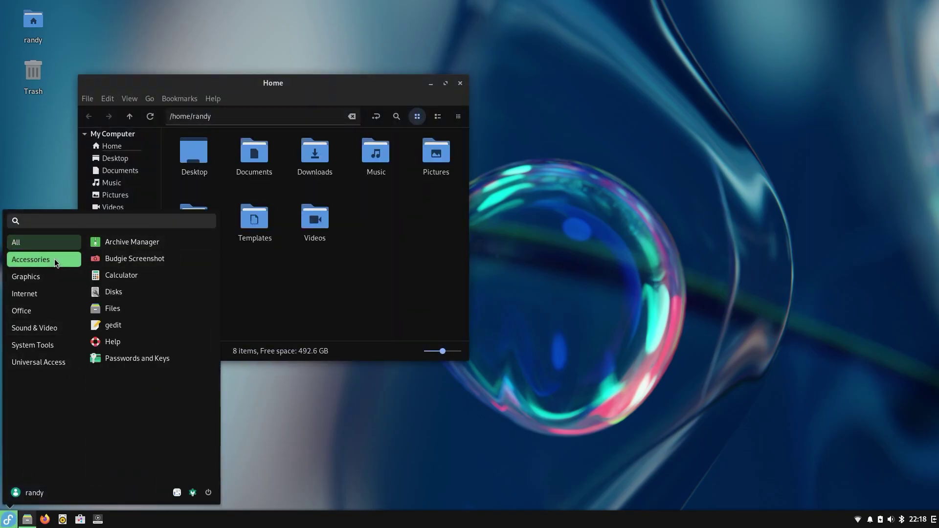
pyautogui.click(121, 276)
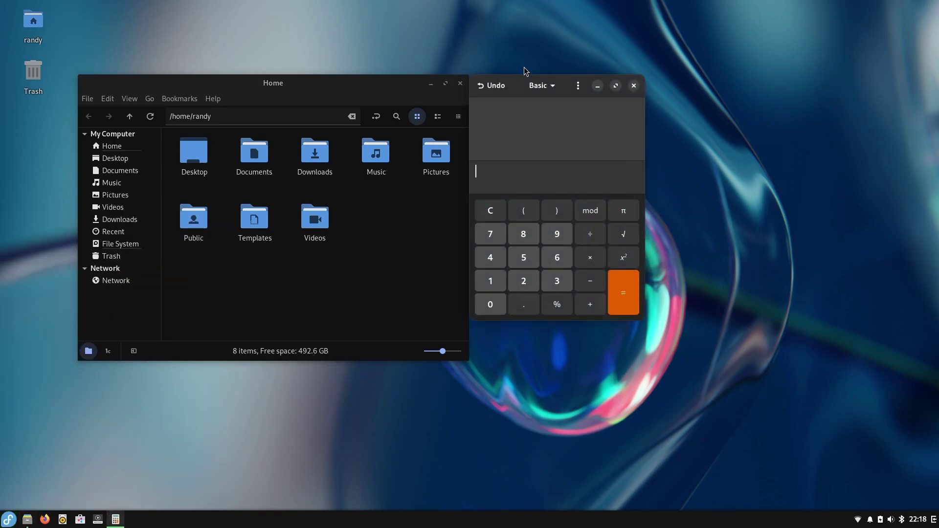
pyautogui.moveTo(536, 78); pyautogui.dragTo(569, 126)
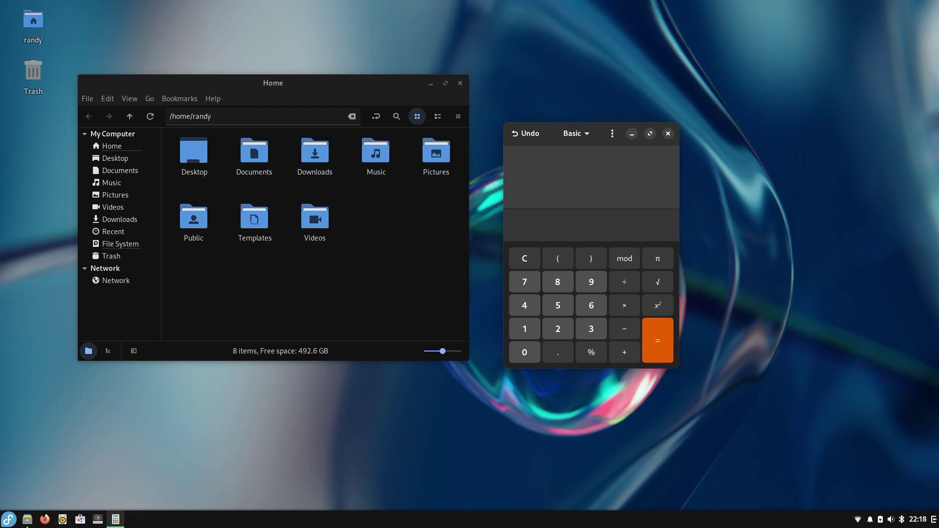
pyautogui.click(8, 520)
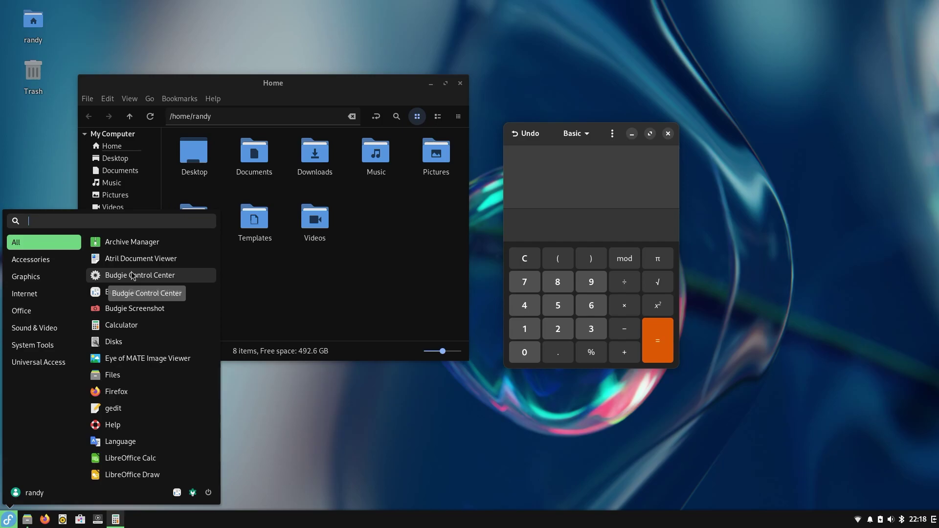
# - Browse the Accessories, Graphics, Internet, Office and Sound & Video categories, then launch Parole Media Player
pyautogui.click(63, 257)
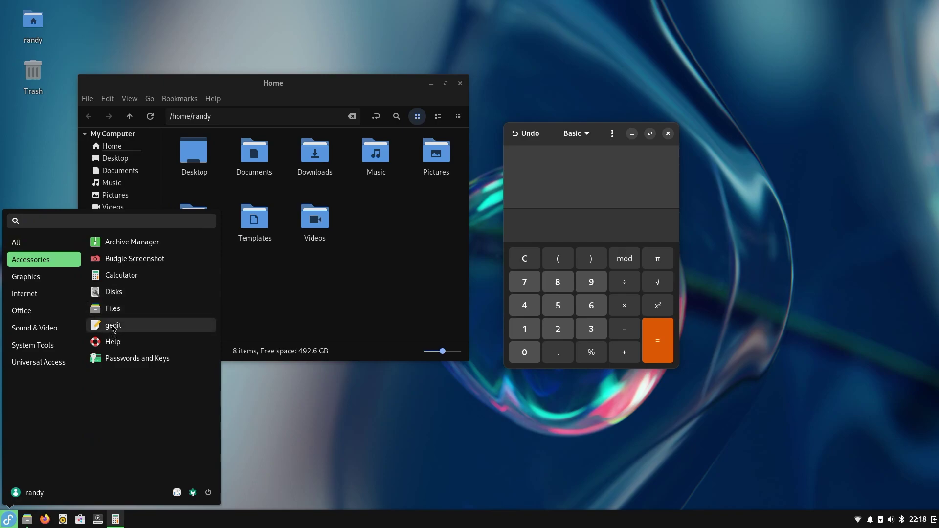
pyautogui.click(44, 278)
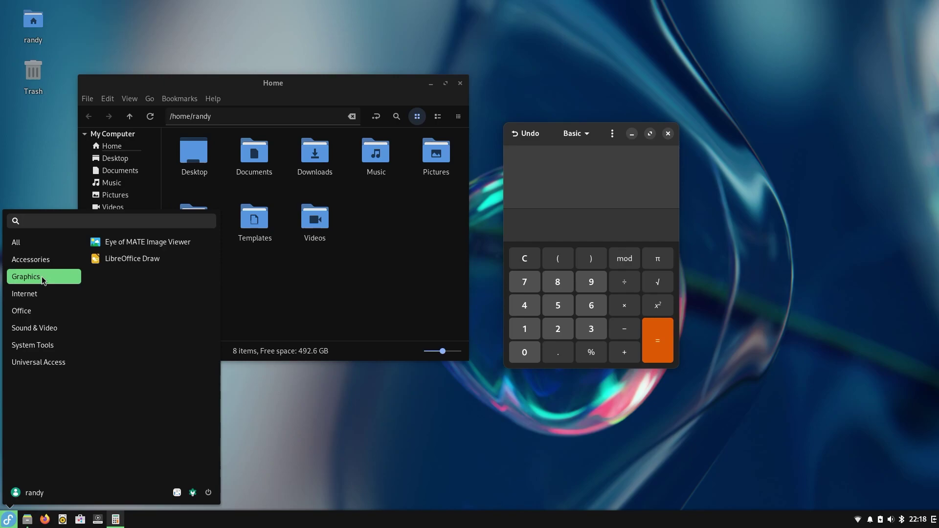
pyautogui.click(39, 294)
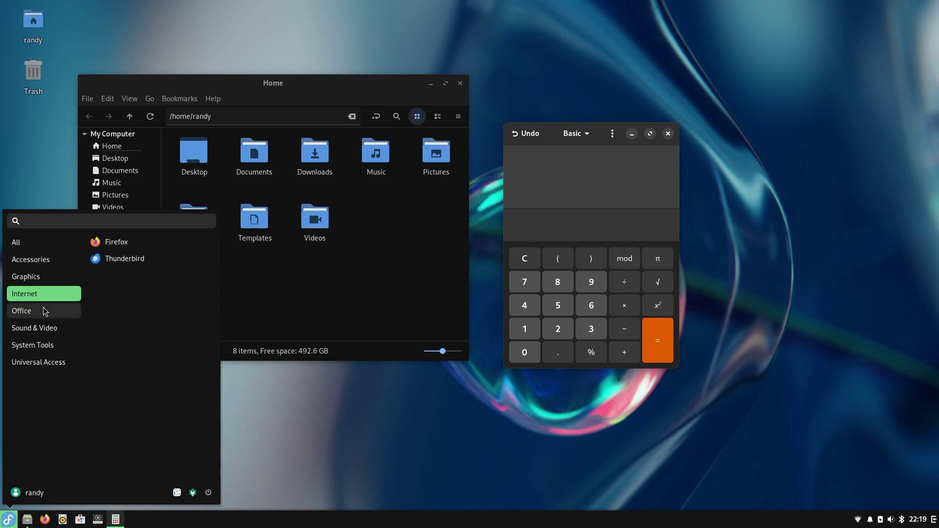
pyautogui.click(35, 312)
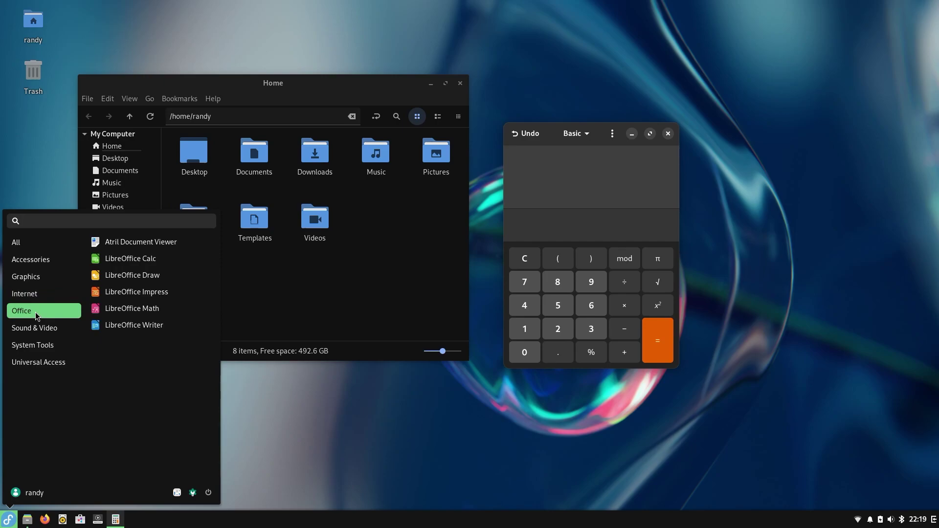
pyautogui.click(24, 328)
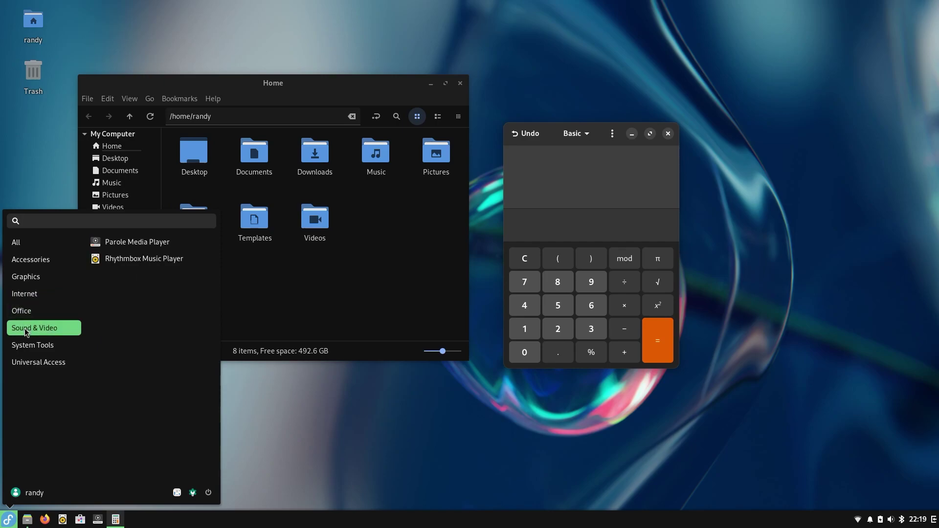
pyautogui.click(148, 242)
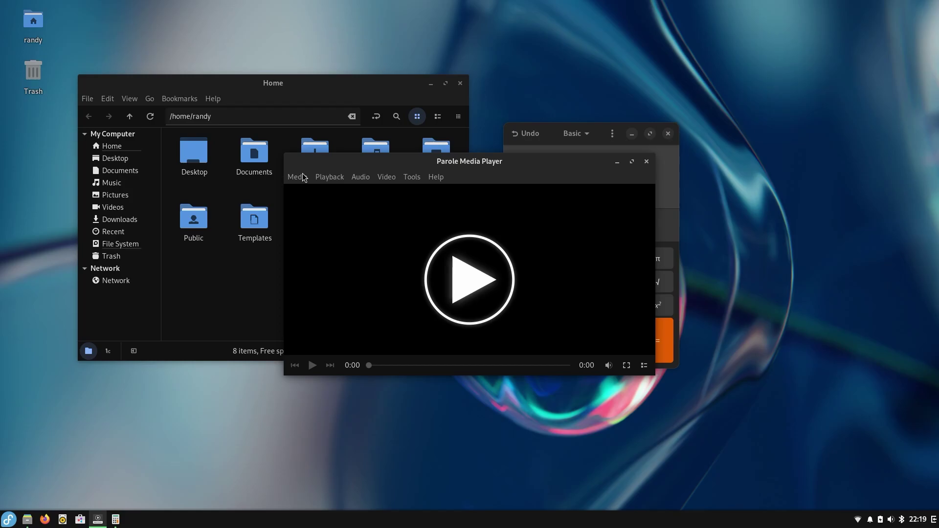
# - Launch Budgie Desktop Settings from the System Tools category, opening on its Style page
pyautogui.click(9, 520)
pyautogui.click(32, 329)
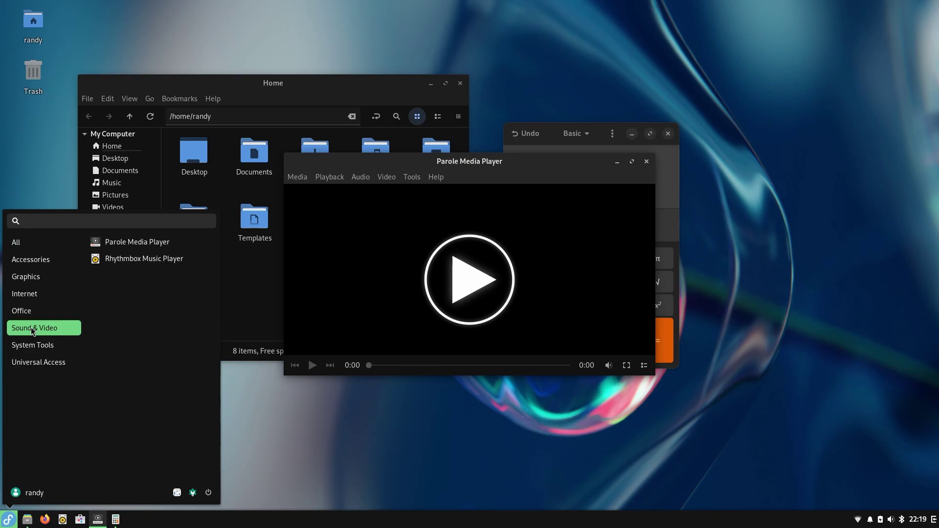
pyautogui.click(33, 345)
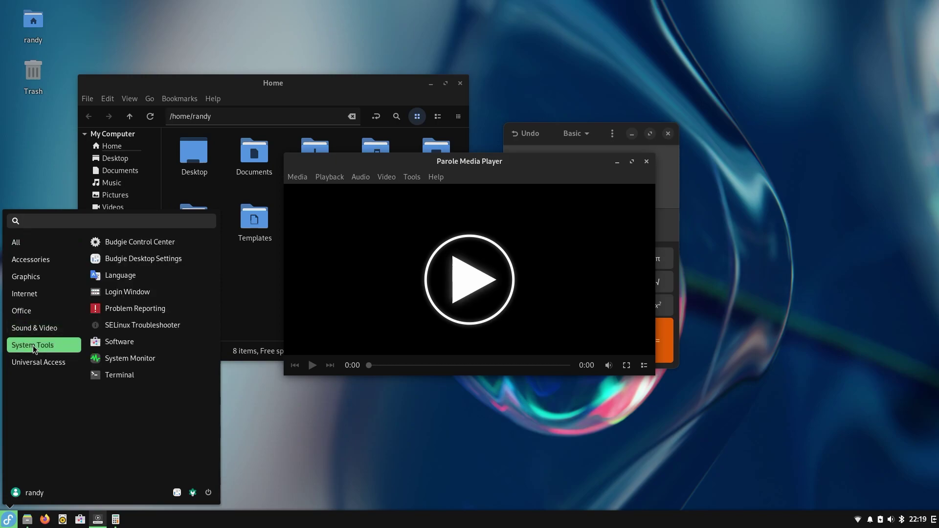
pyautogui.click(149, 258)
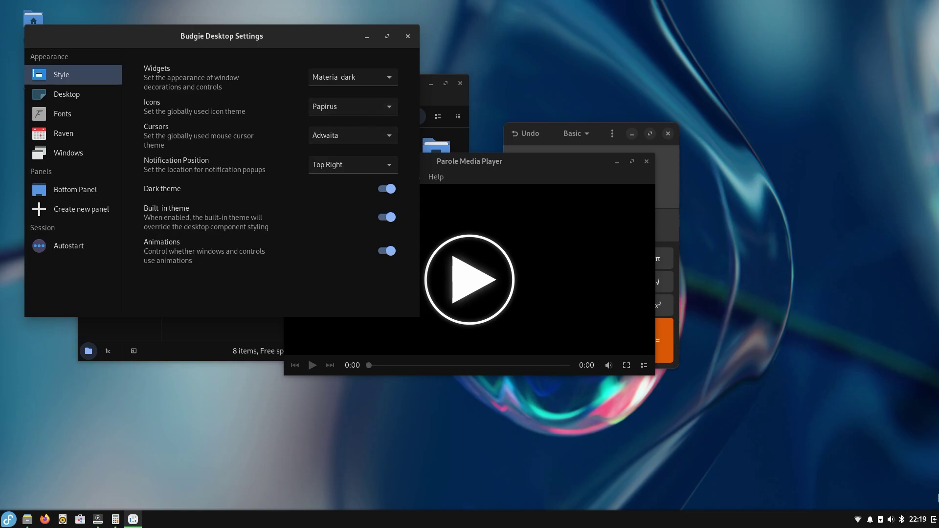
# - Open the Raven side panel and show its widgets: January 2024 calendar and sound volume controls
pyautogui.click(881, 520)
pyautogui.click(869, 522)
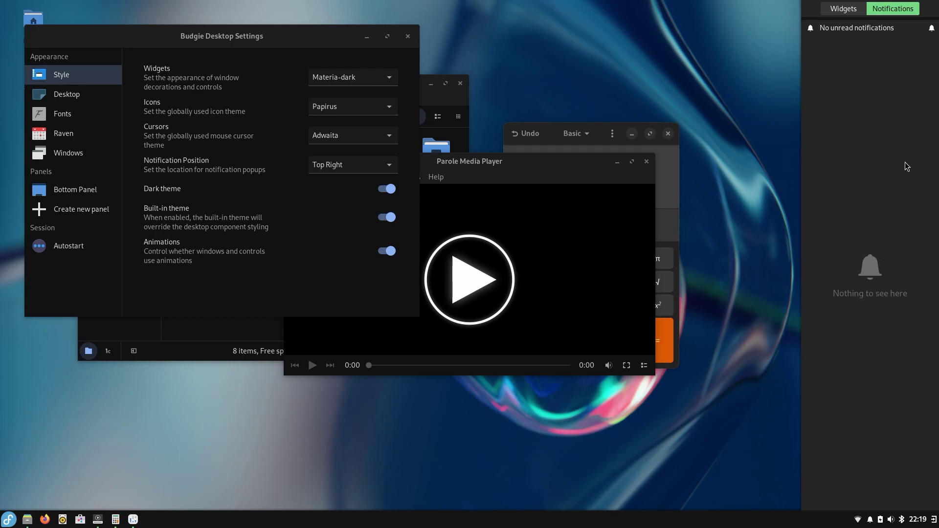
pyautogui.click(843, 8)
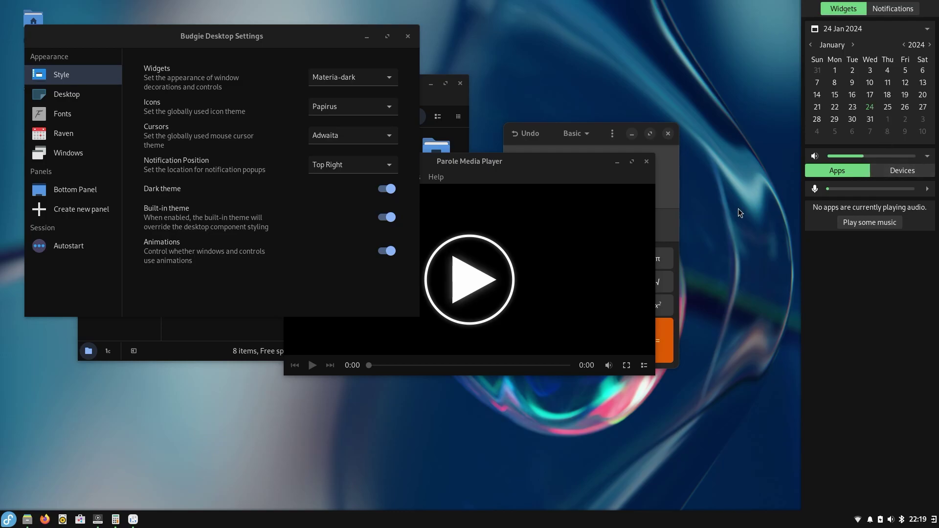
# - Switch the widget theme from Materia-dark to Materia-light and glance at the power mode options
pyautogui.click(335, 82)
pyautogui.click(340, 111)
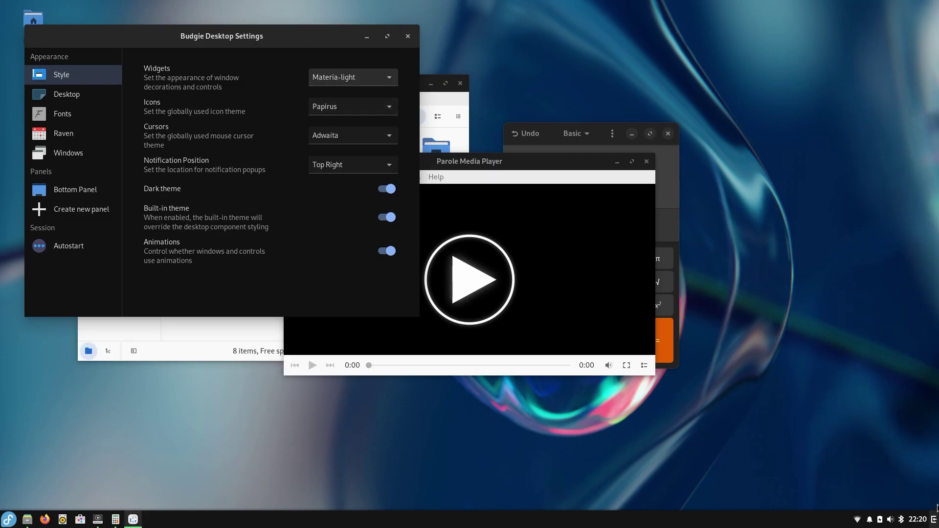
pyautogui.click(880, 520)
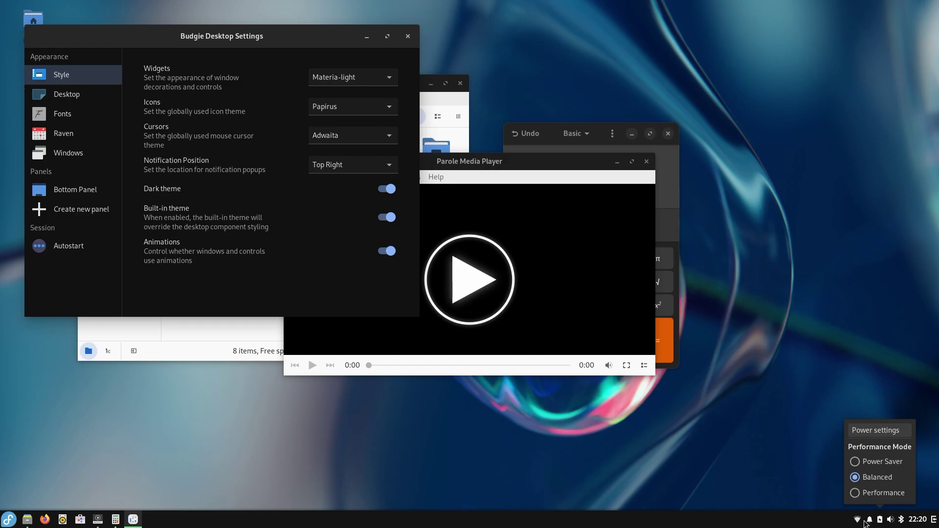
pyautogui.click(882, 521)
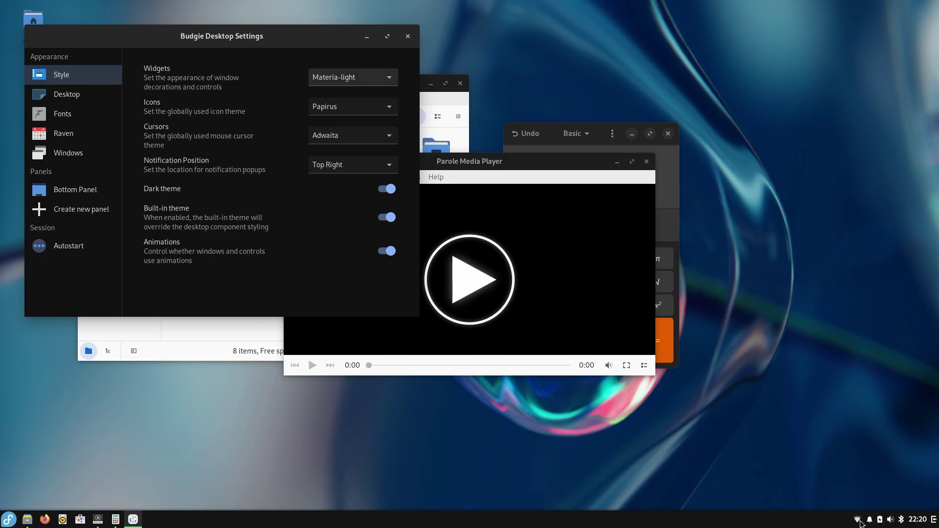
# - In Raven's widgets, list the output devices: Speakers and HDMI / DisplayPort Built-in Audio
pyautogui.click(871, 520)
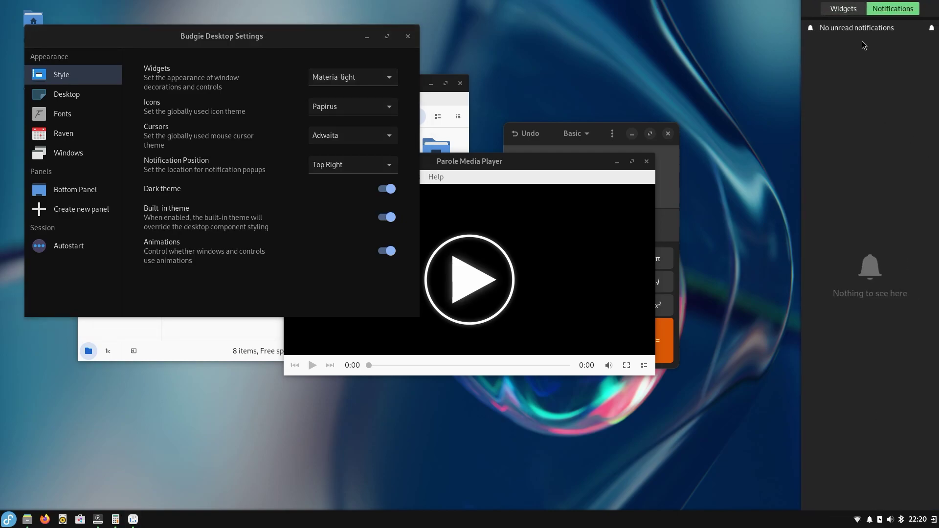
pyautogui.click(845, 15)
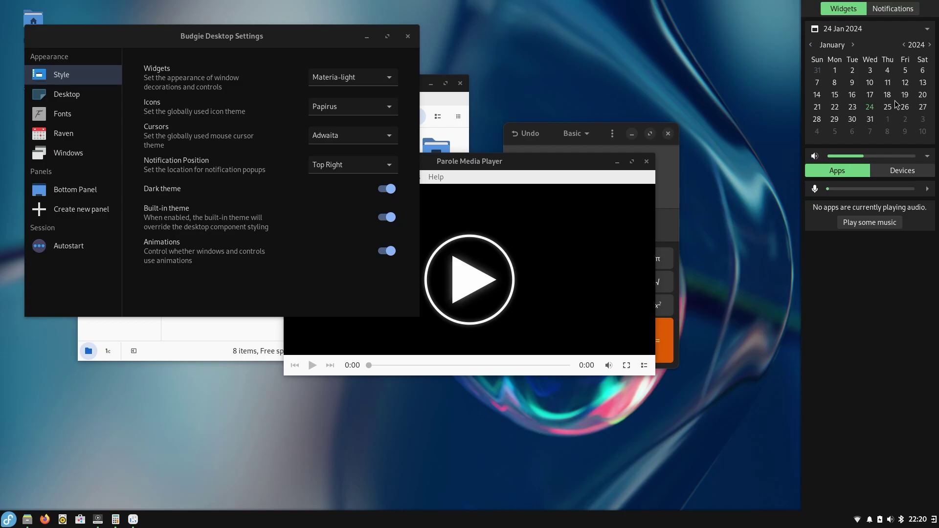
pyautogui.click(898, 173)
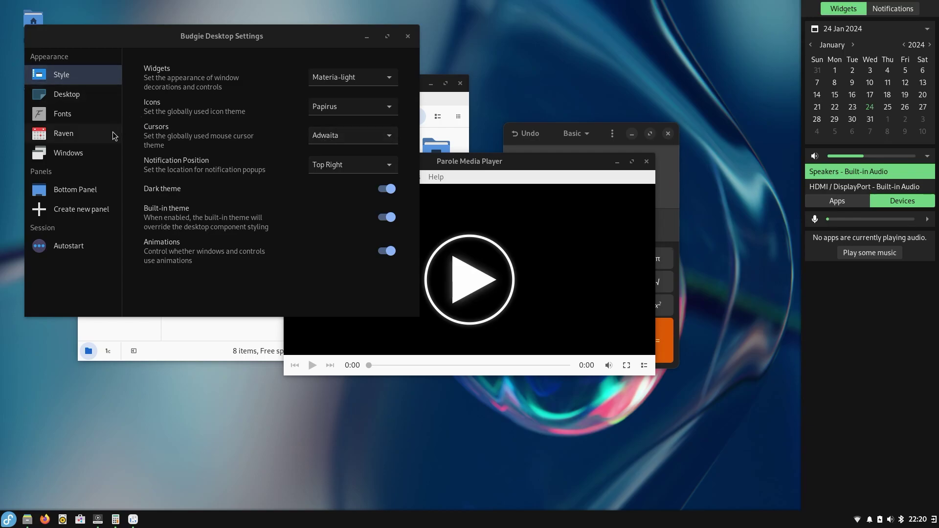
# - From the desktop right-click menu, raise Budgie Desktop Settings, then open System Settings on Displays
pyautogui.rightClick(171, 394)
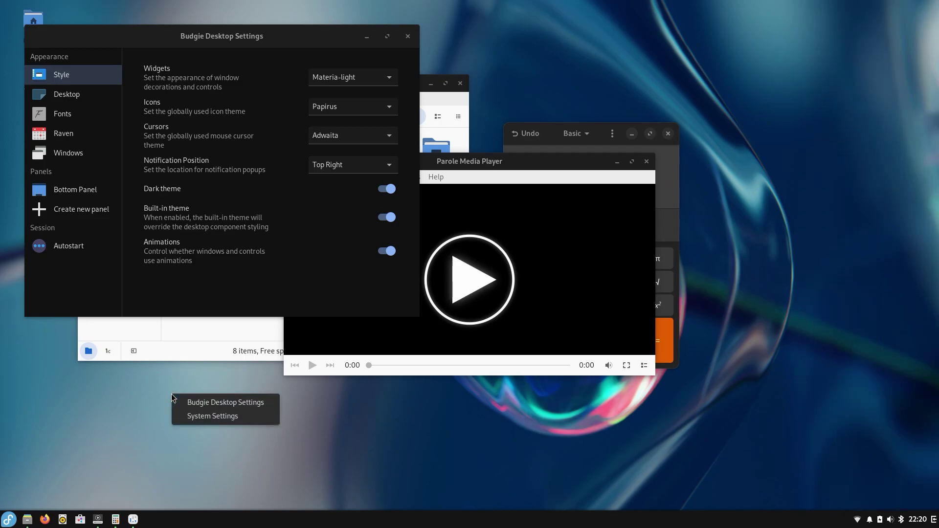
pyautogui.click(213, 403)
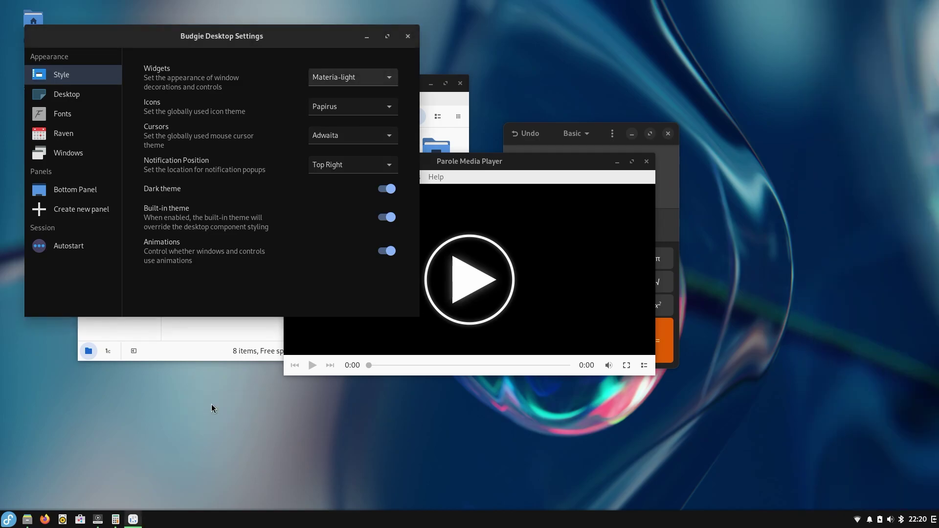
pyautogui.rightClick(143, 470)
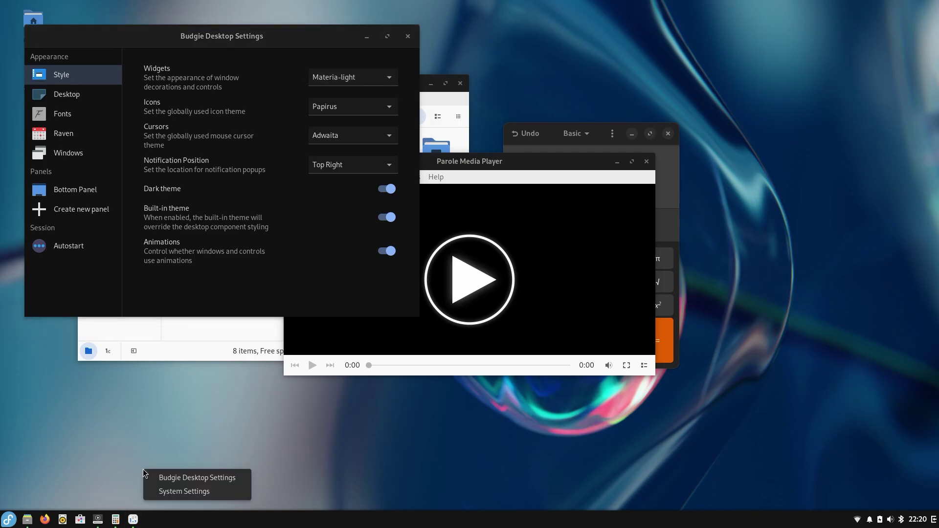
pyautogui.click(177, 492)
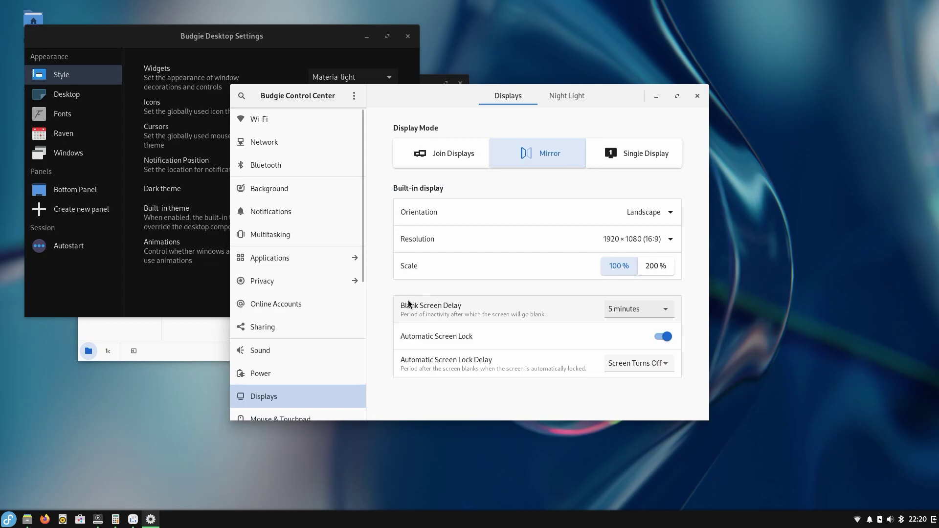
# - Search the application menu for 'wid', which lists About, Disks and Keyboard
pyautogui.scroll(-5, 302, 246)
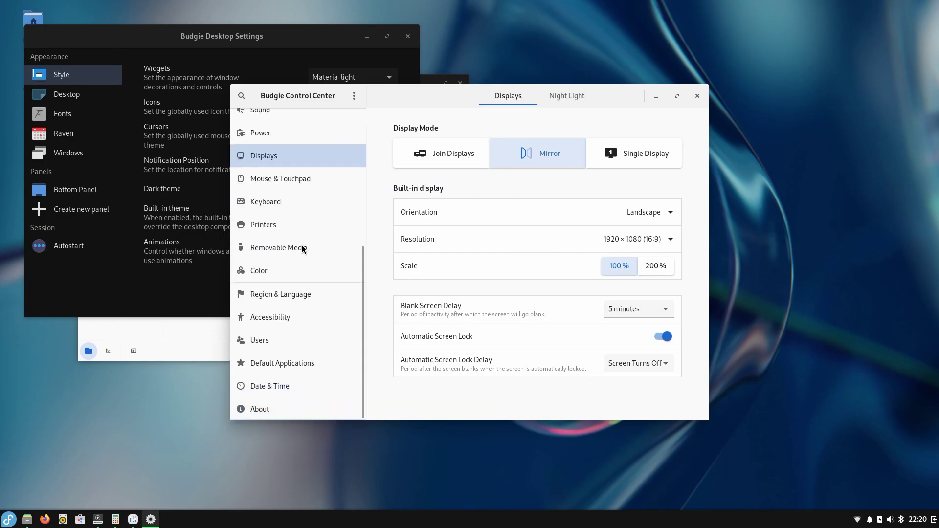
pyautogui.press('super')
pyautogui.write('wid')
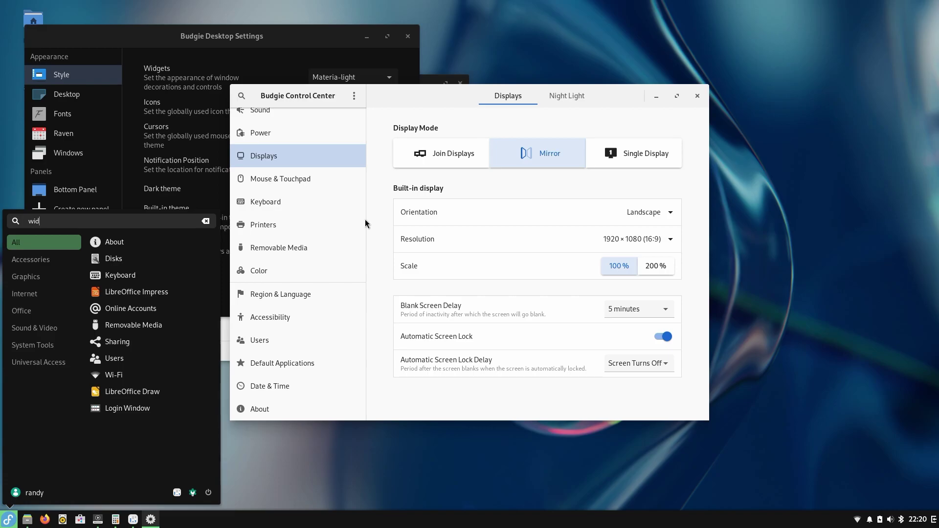
# - Dismiss the app menu and bring Budgie Desktop Settings back in front of the Control Center
pyautogui.click(394, 104)
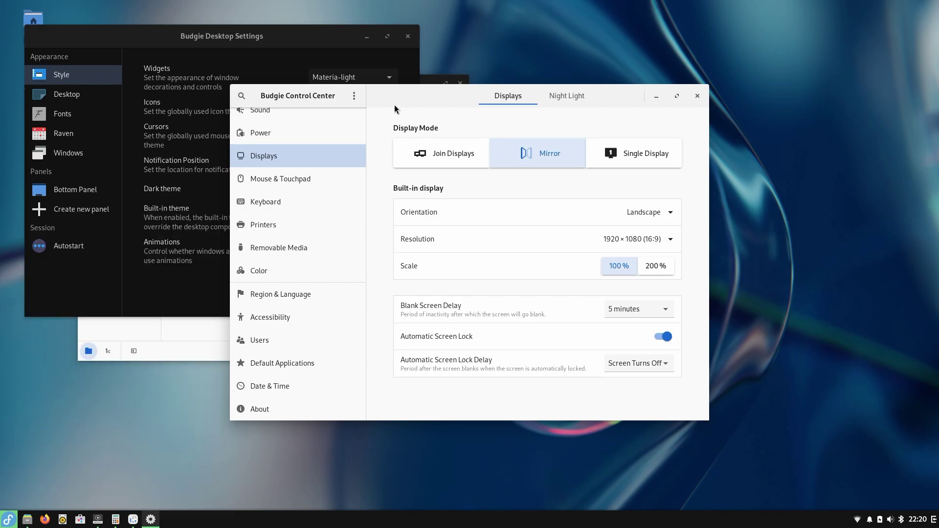
pyautogui.click(176, 244)
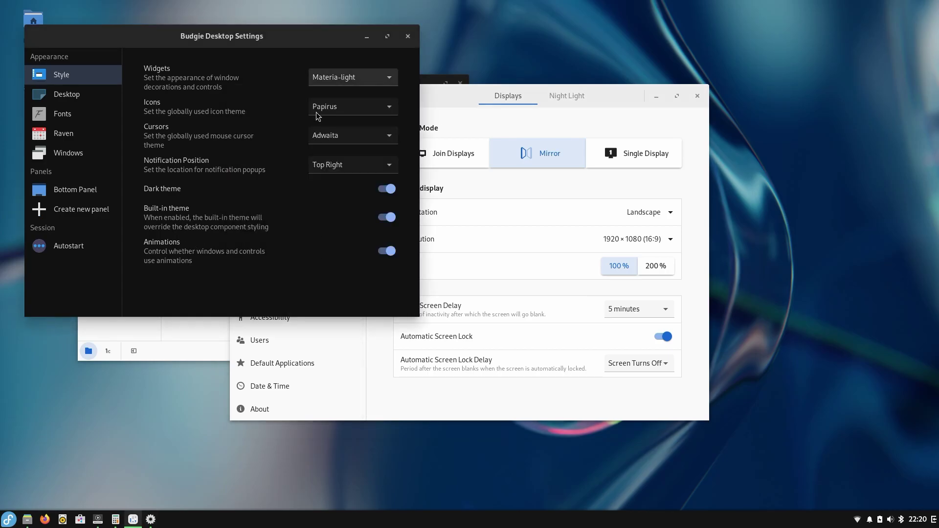
pyautogui.moveTo(302, 32); pyautogui.dragTo(391, 130)
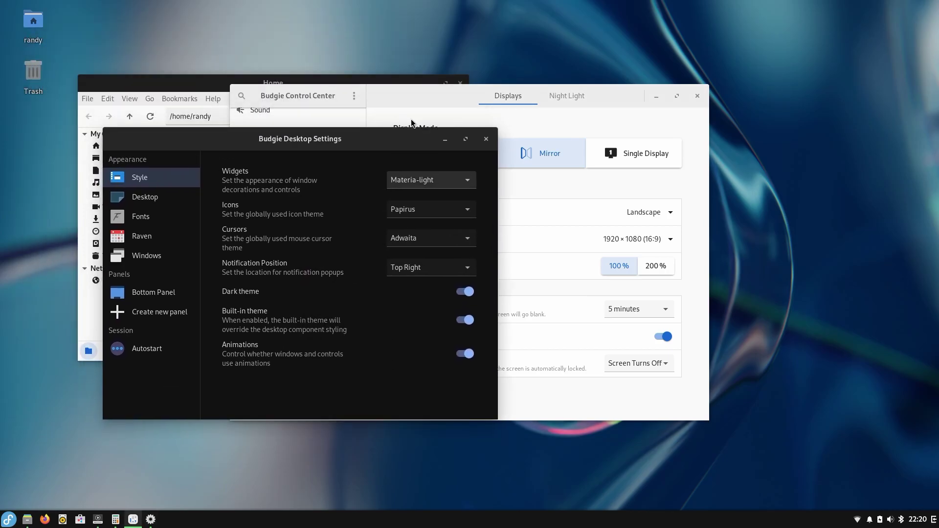
pyautogui.click(439, 139)
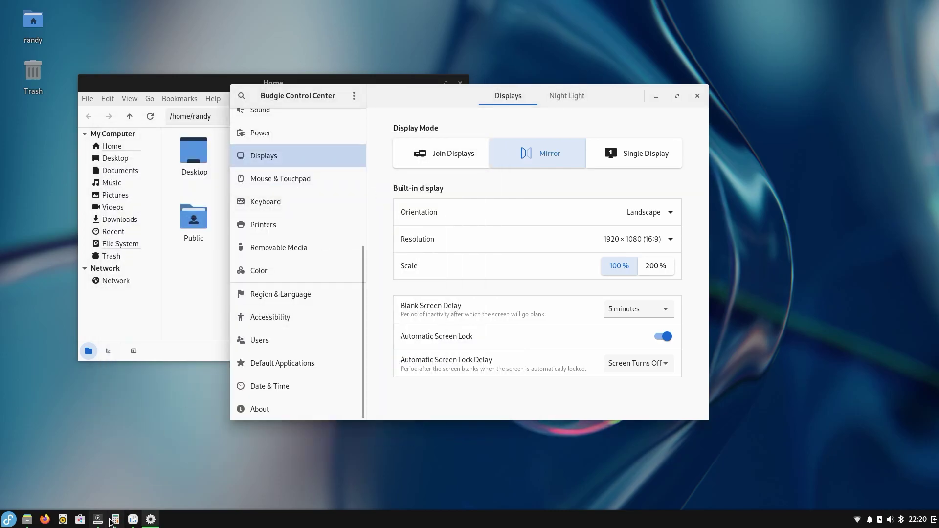
pyautogui.click(151, 519)
pyautogui.click(151, 520)
pyautogui.click(133, 520)
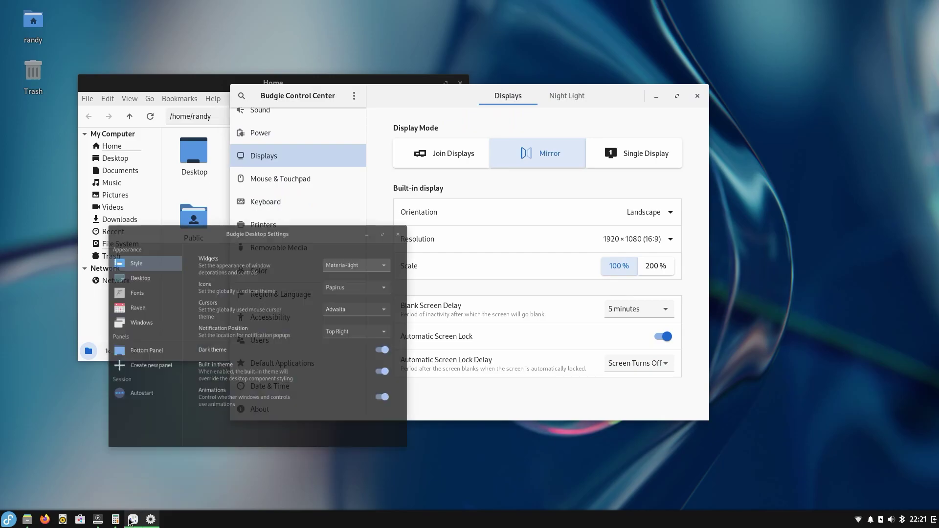
# - Switch the Animations toggle off, minimize Budgie Desktop Settings, and reopen the app menu
pyautogui.click(464, 353)
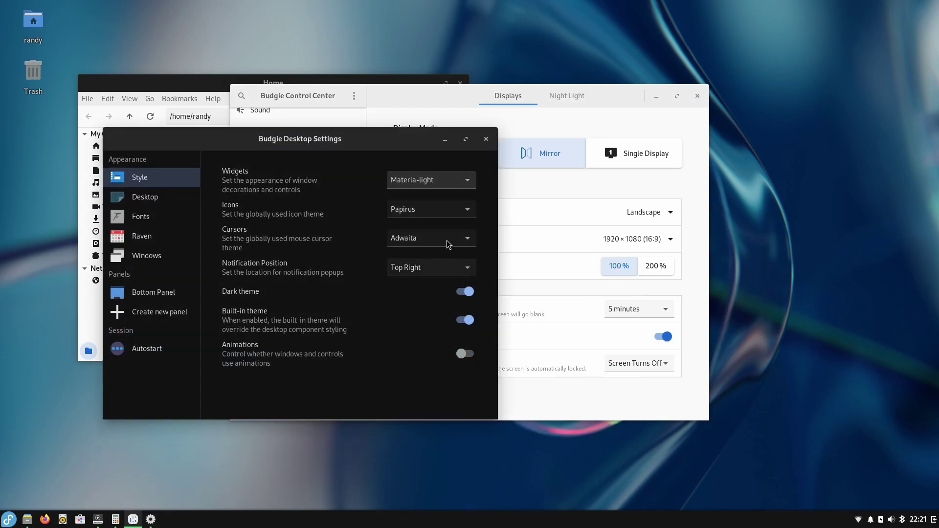
pyautogui.click(447, 142)
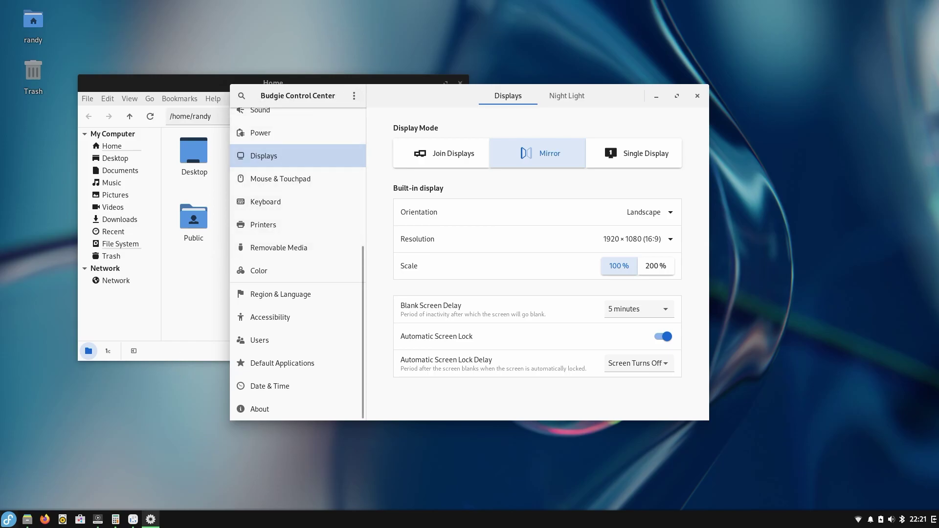
pyautogui.click(4, 522)
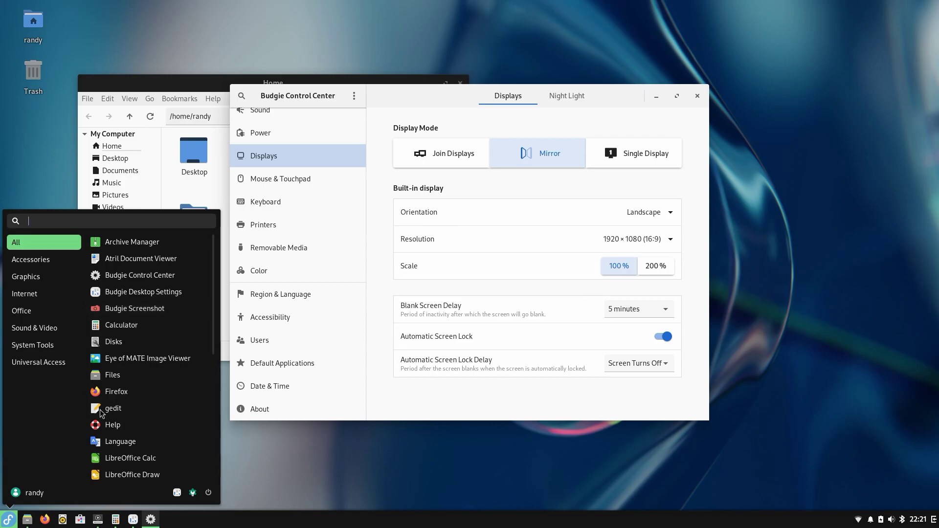
# - Browse the Office and Internet categories in the app menu and launch Firefox
pyautogui.click(39, 314)
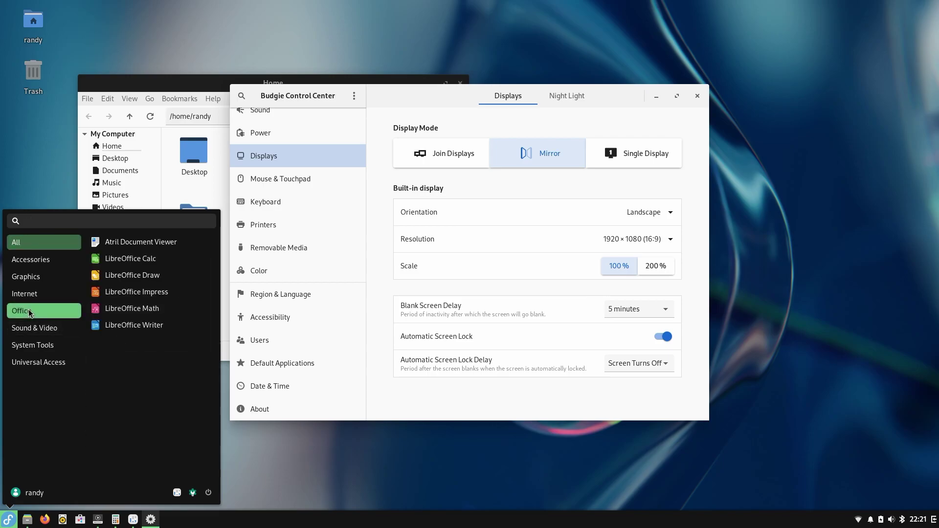
pyautogui.click(30, 294)
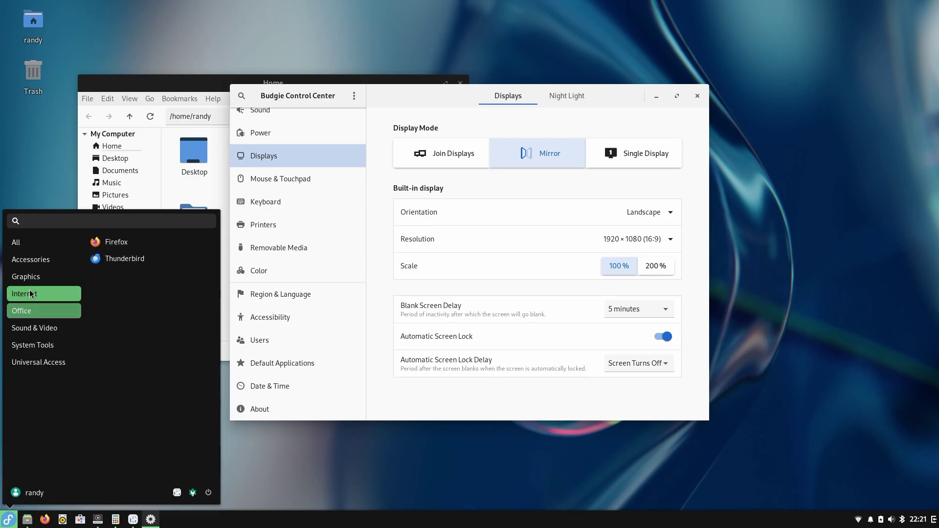
pyautogui.click(102, 248)
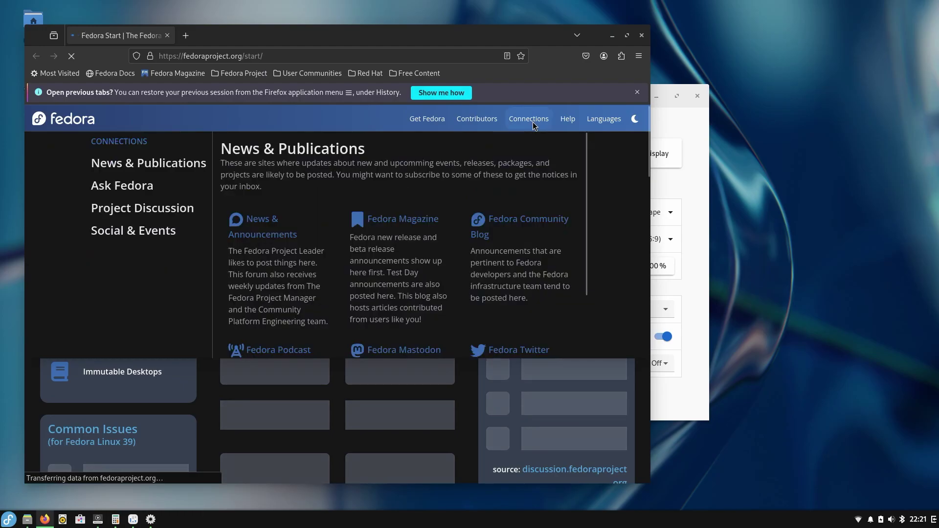
# - Dismiss the restore-tabs notice, maximize Firefox, and close the Mozilla account sign-in tab
pyautogui.click(637, 93)
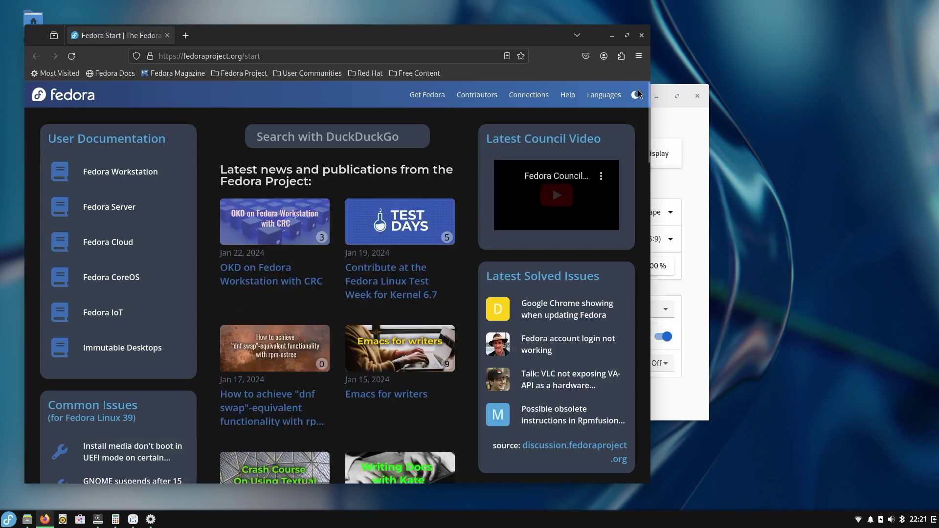
pyautogui.moveTo(508, 89)
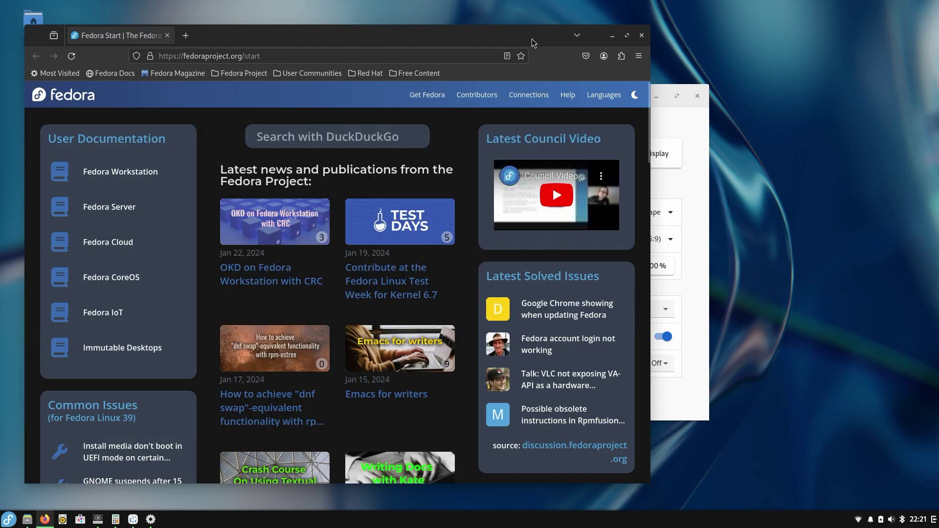
pyautogui.moveTo(532, 31); pyautogui.dragTo(547, 19)
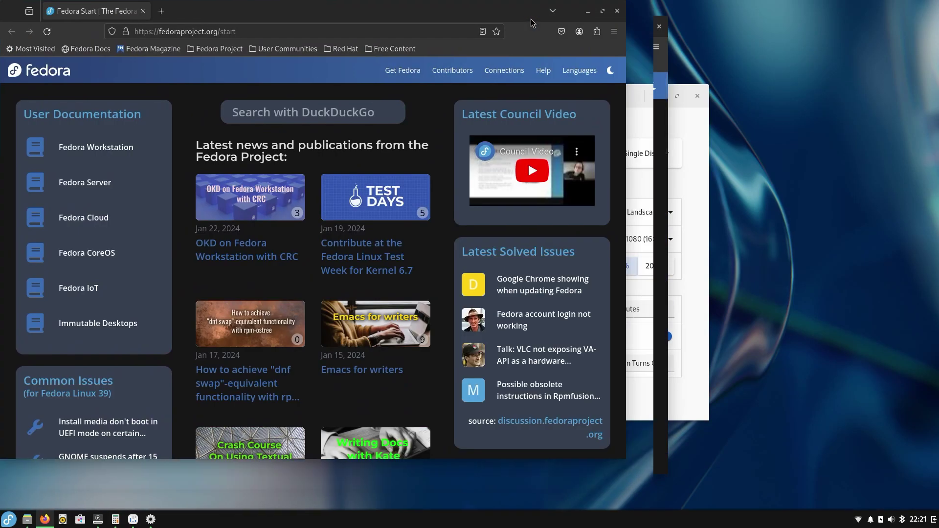
pyautogui.doubleClick(530, 19)
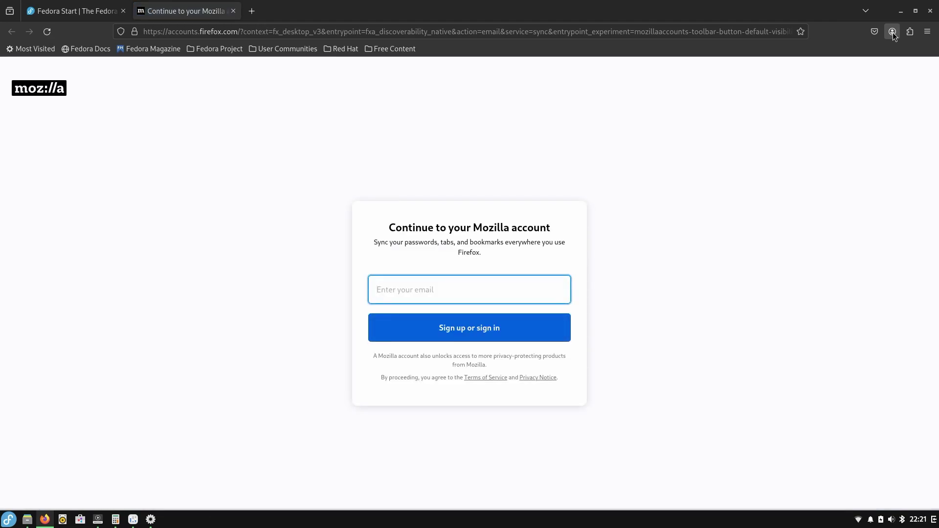
pyautogui.click(232, 12)
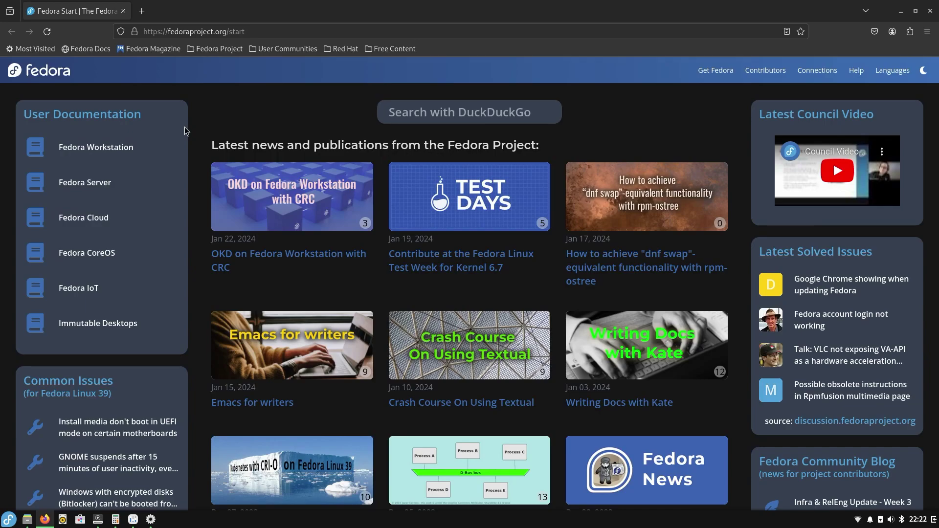
pyautogui.click(9, 520)
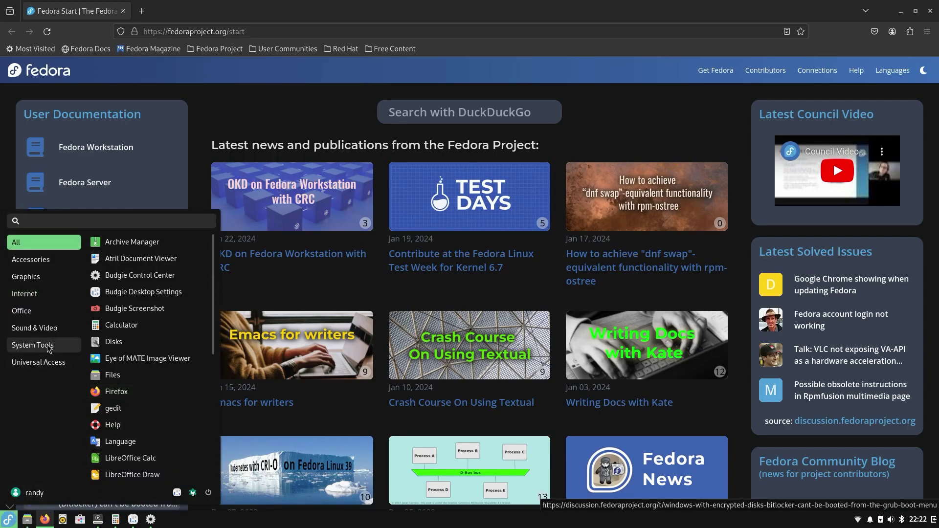
pyautogui.click(31, 349)
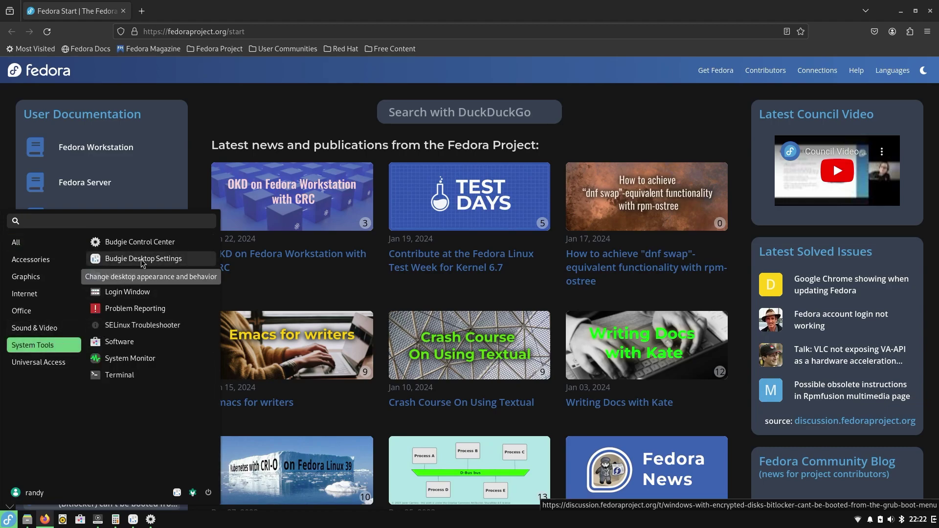
pyautogui.click(142, 242)
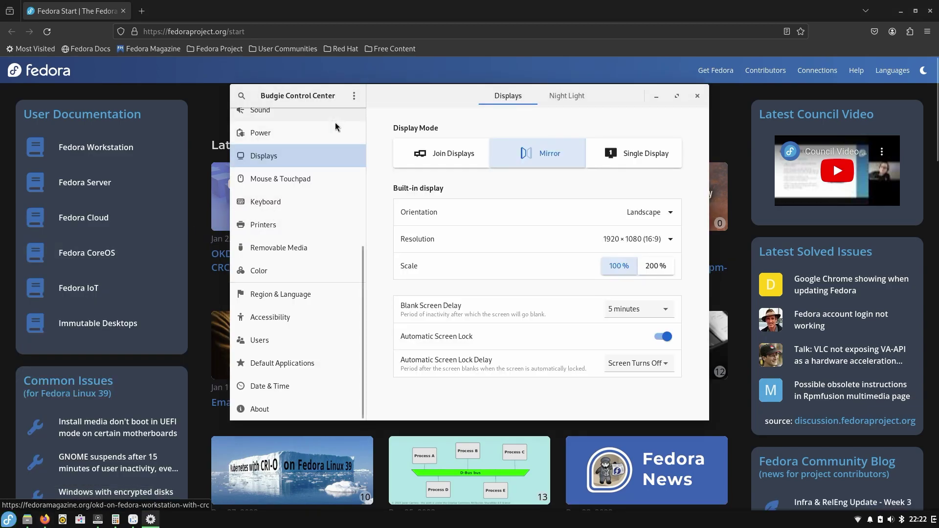
pyautogui.scroll(5, 325, 175)
pyautogui.scroll(-4, 325, 171)
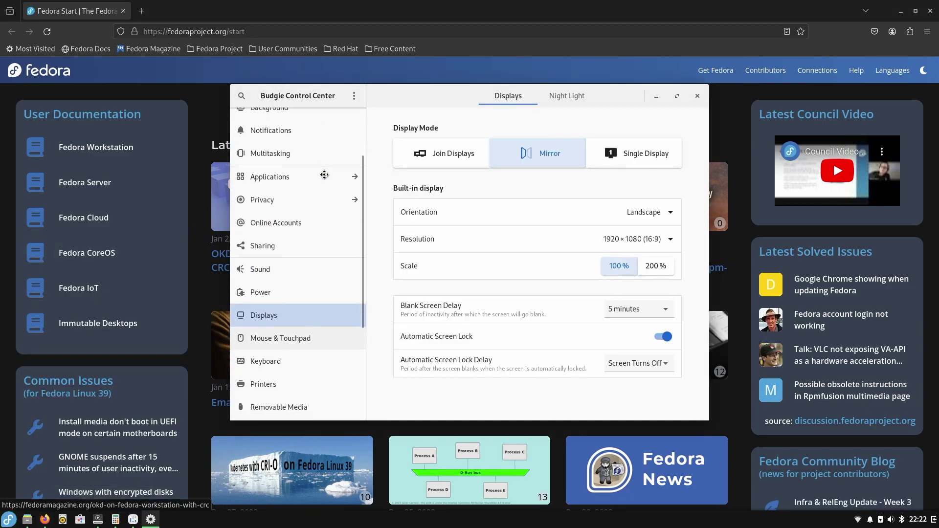
pyautogui.scroll(4, 320, 146)
pyautogui.click(355, 97)
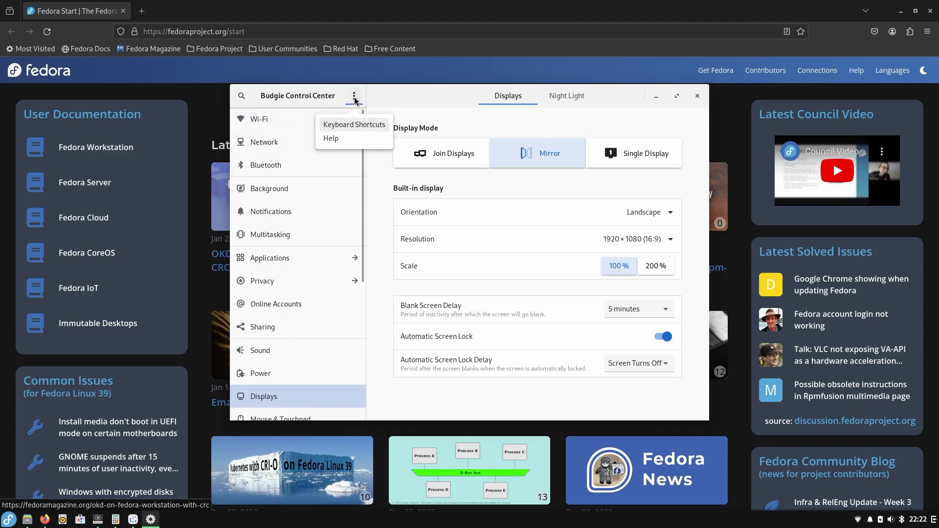
pyautogui.click(355, 96)
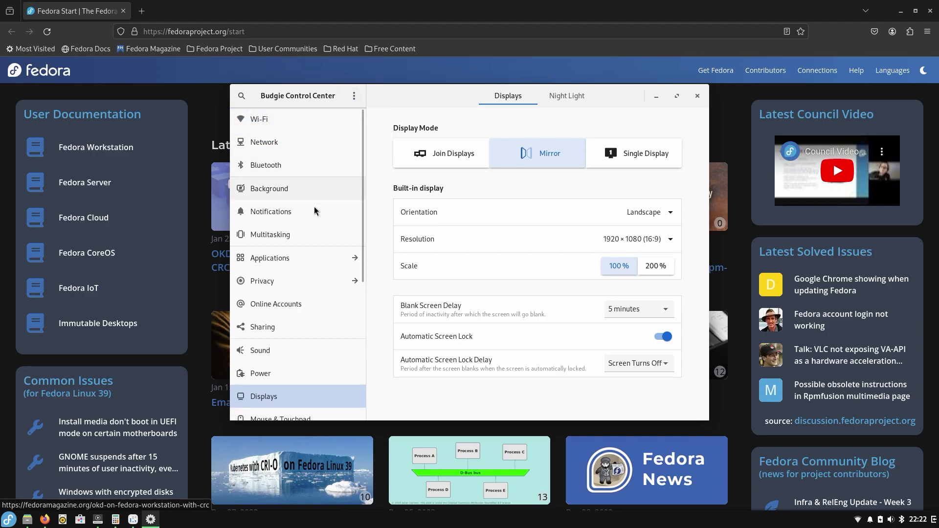
pyautogui.scroll(-8, 310, 267)
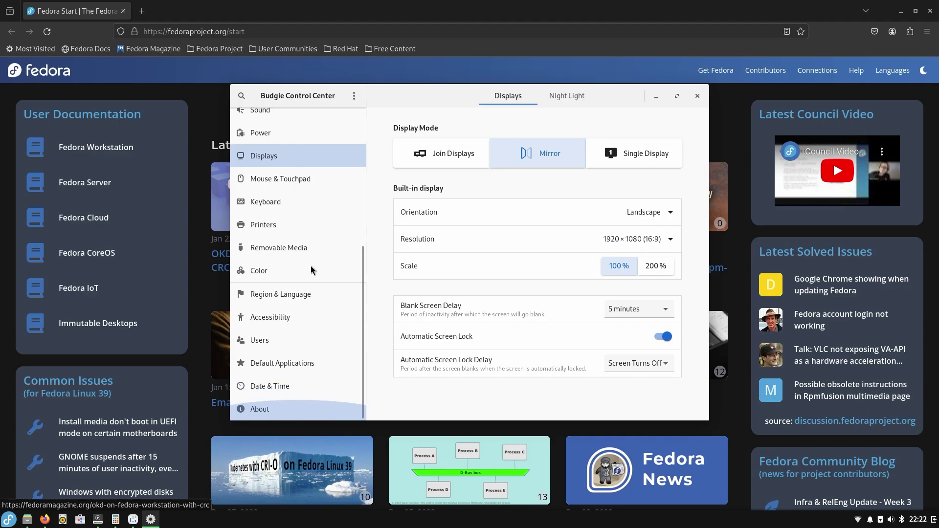
pyautogui.scroll(8, 311, 267)
pyautogui.scroll(-7, 310, 265)
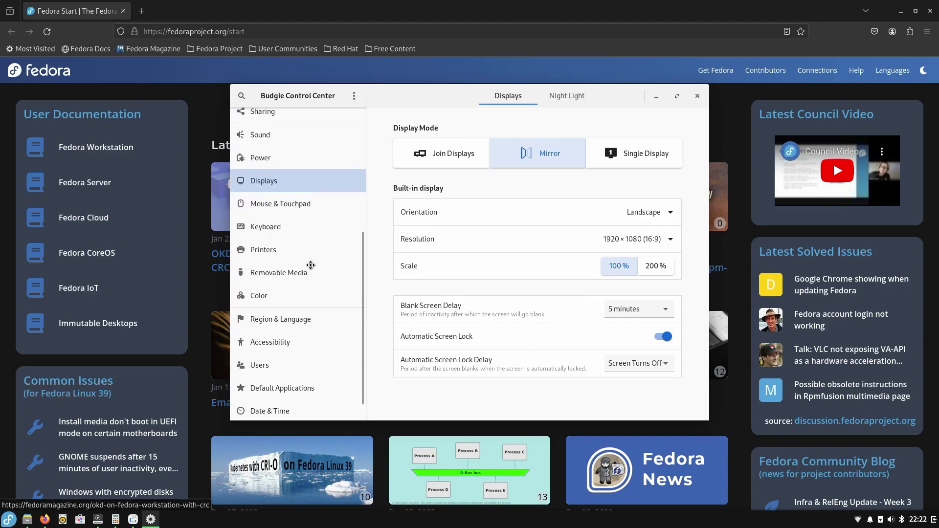
pyautogui.scroll(4, 311, 265)
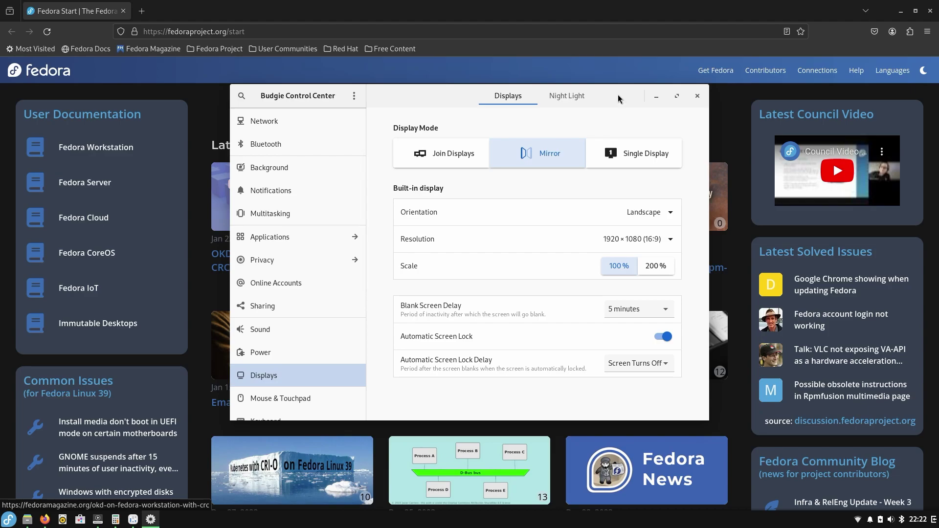
pyautogui.click(697, 96)
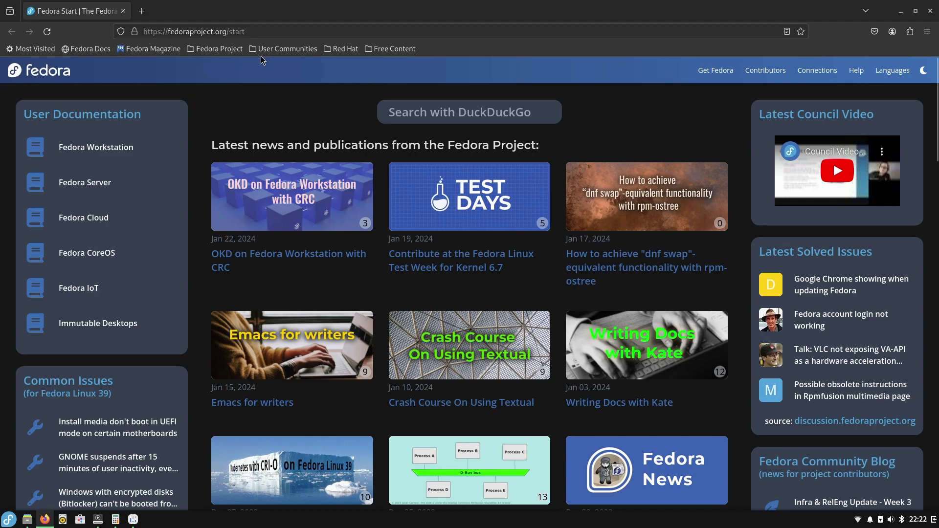
# - Load fedoraproject.org/start, then Google 'fedora spins' and open the Fedora Spins result
pyautogui.click(222, 32)
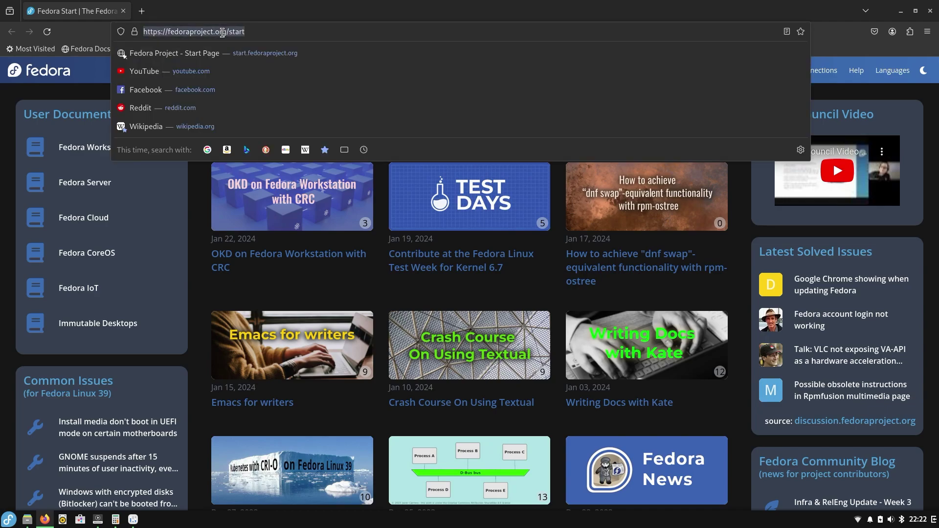
pyautogui.write('fe')
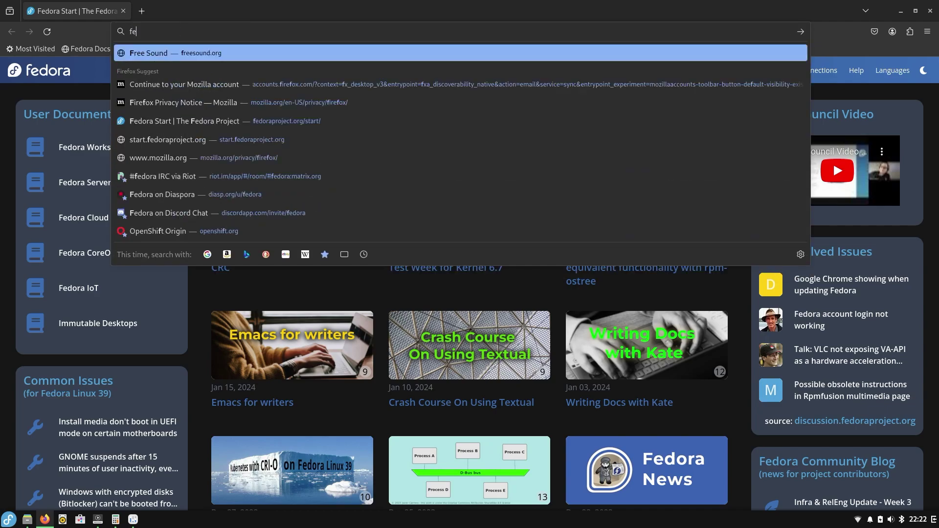
pyautogui.write('doraproject.org/start')
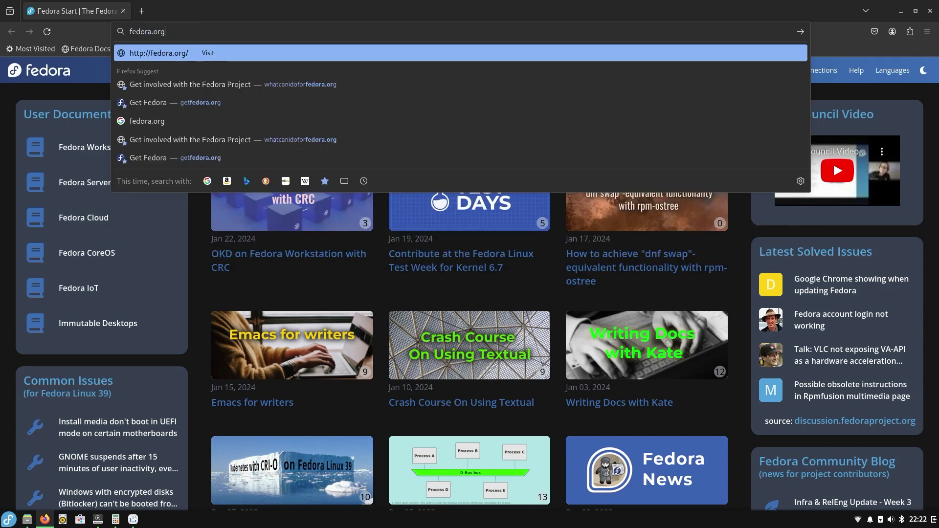
pyautogui.press('Return')
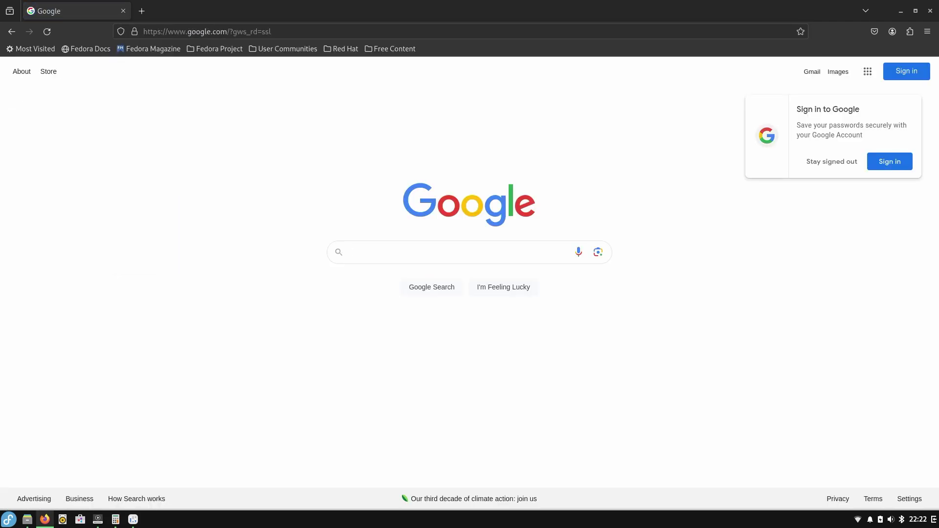
pyautogui.write('fedora spins')
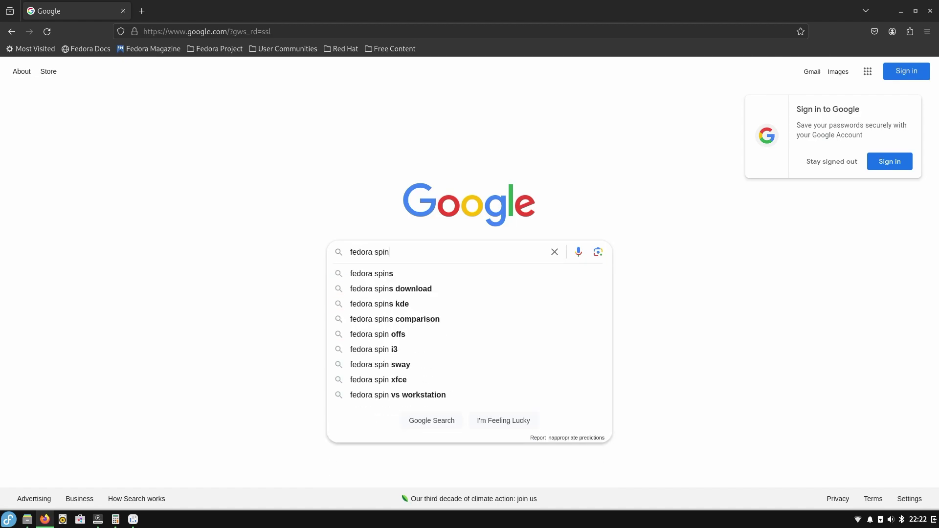
pyautogui.press('Return')
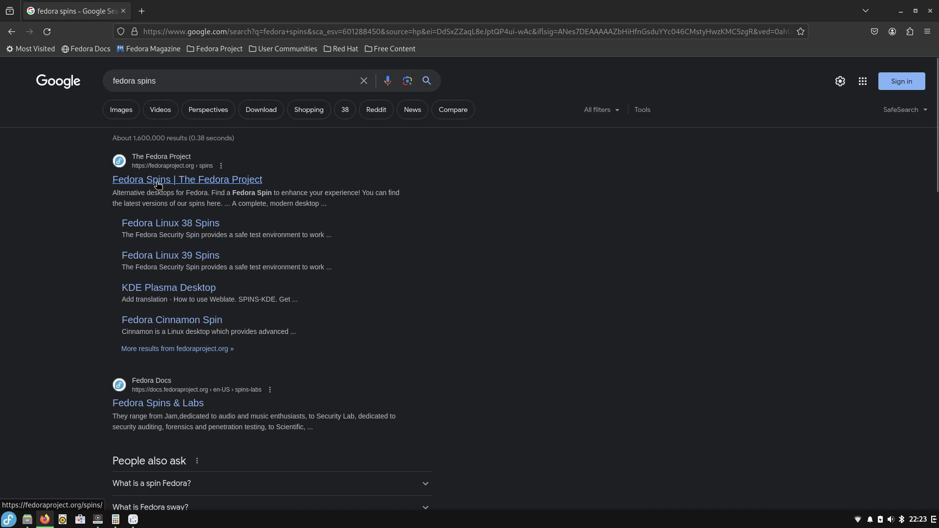
pyautogui.click(157, 185)
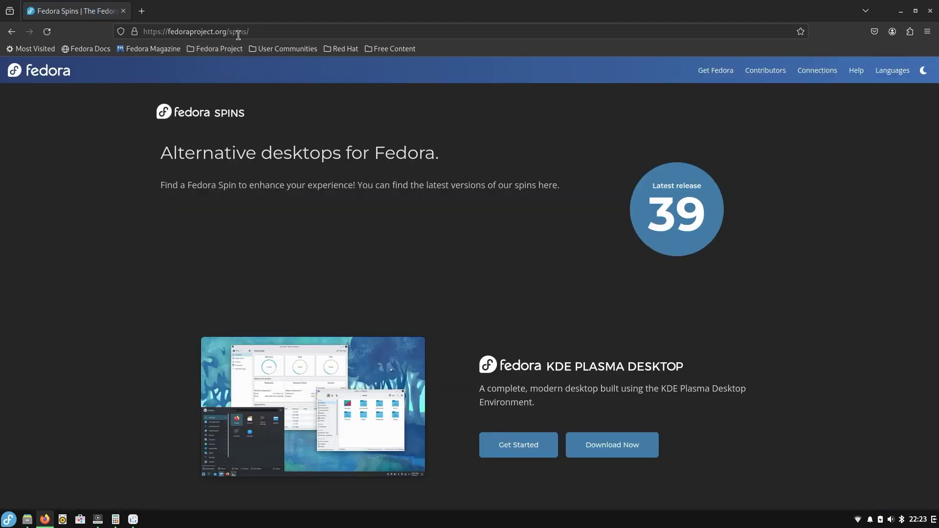
# - Scroll up and down through the Fedora Spins page sections, then close Firefox
pyautogui.scroll(-20, 464, 307)
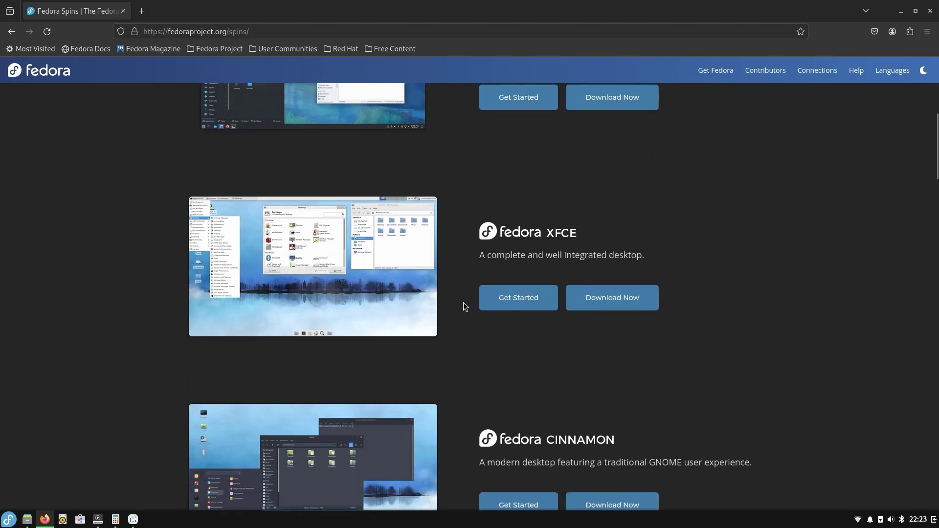
pyautogui.scroll(3, 464, 307)
pyautogui.scroll(4, 465, 307)
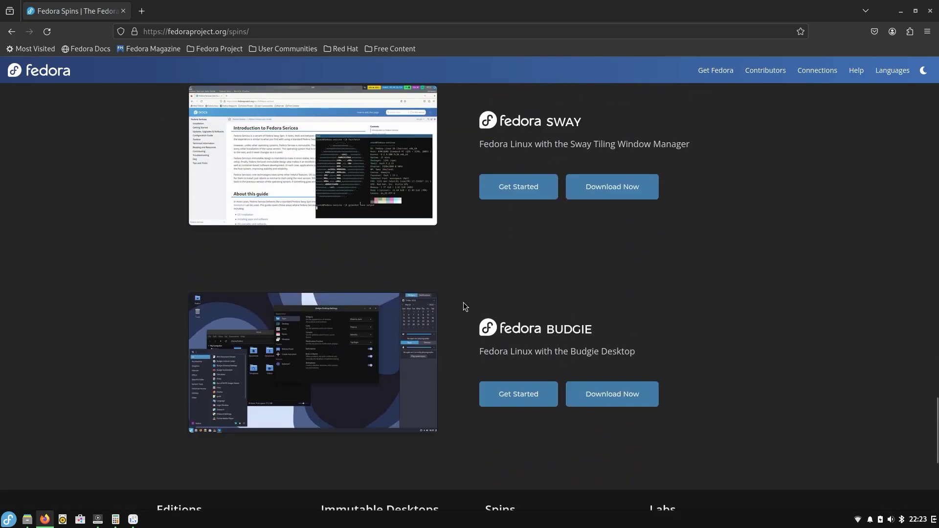
pyautogui.scroll(-3, 465, 307)
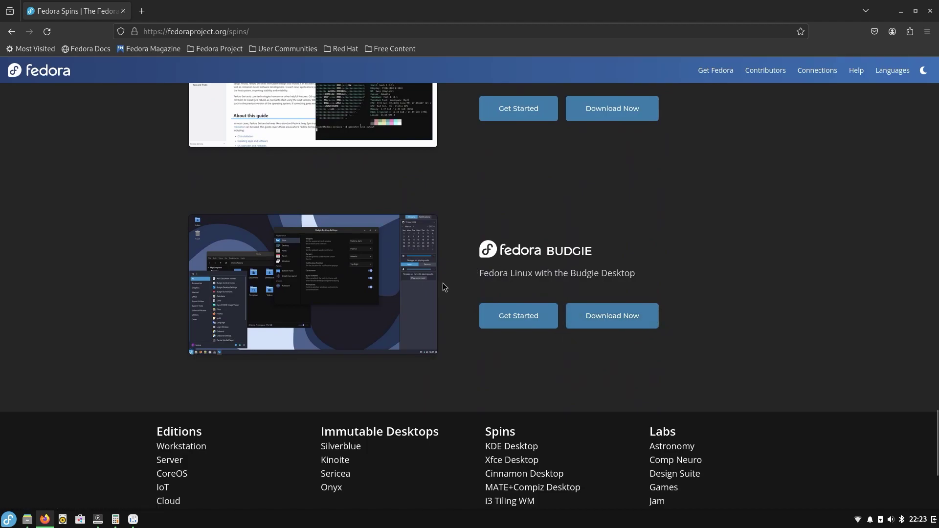
pyautogui.scroll(5, 423, 281)
pyautogui.scroll(2, 424, 281)
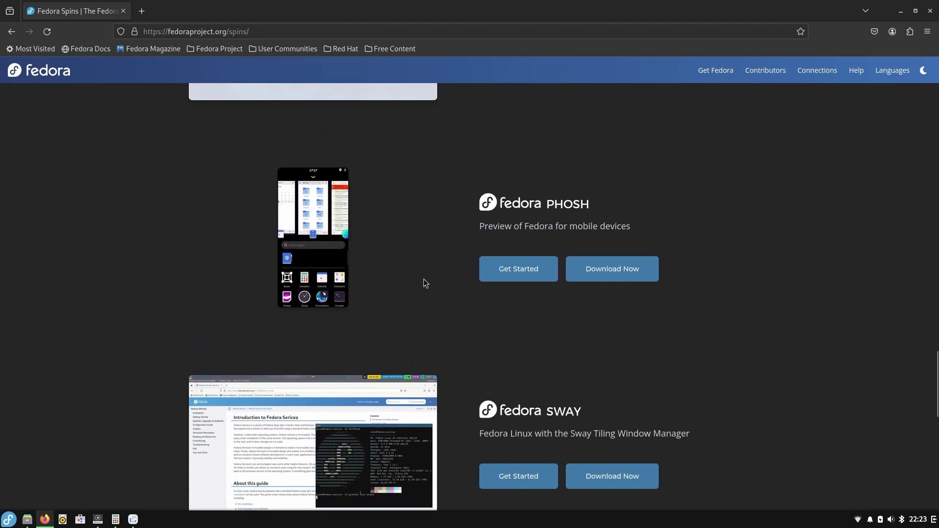
pyautogui.scroll(-4, 425, 280)
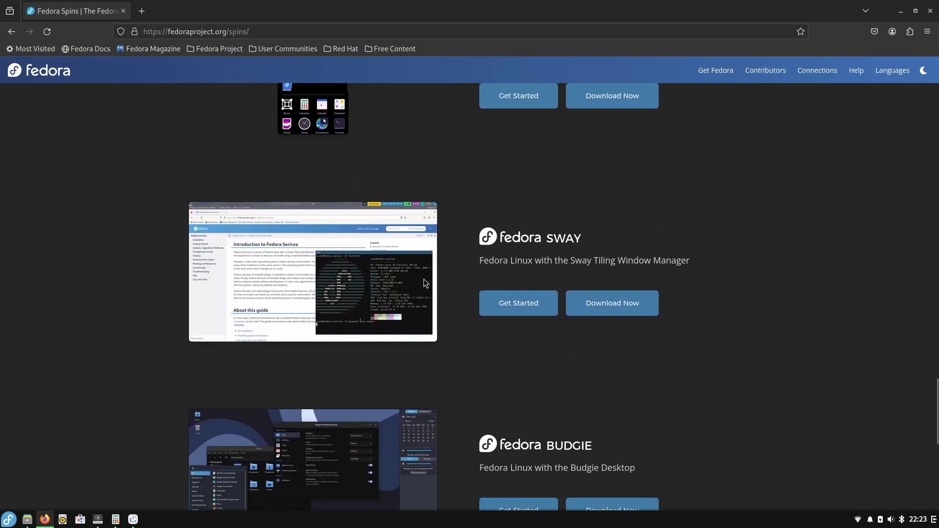
pyautogui.scroll(2, 424, 281)
pyautogui.scroll(15, 424, 283)
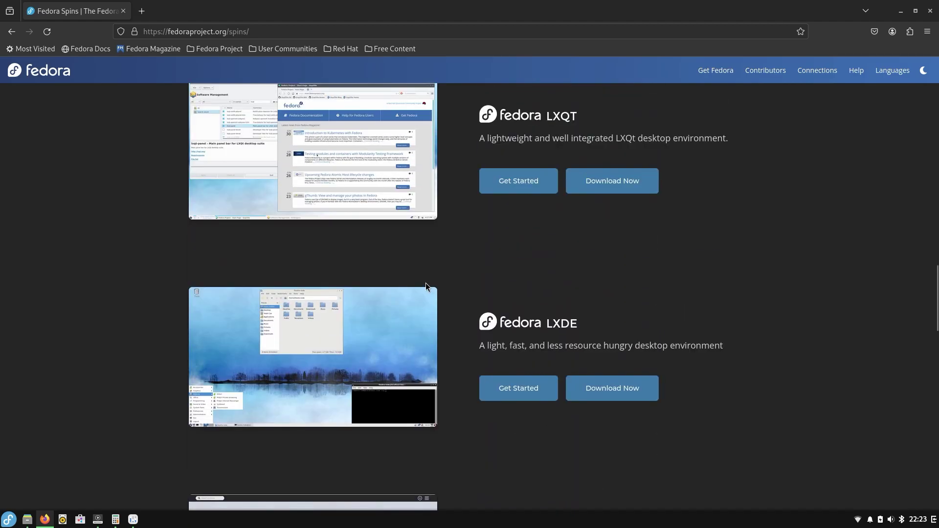
pyautogui.scroll(5, 426, 287)
pyautogui.scroll(-1, 426, 287)
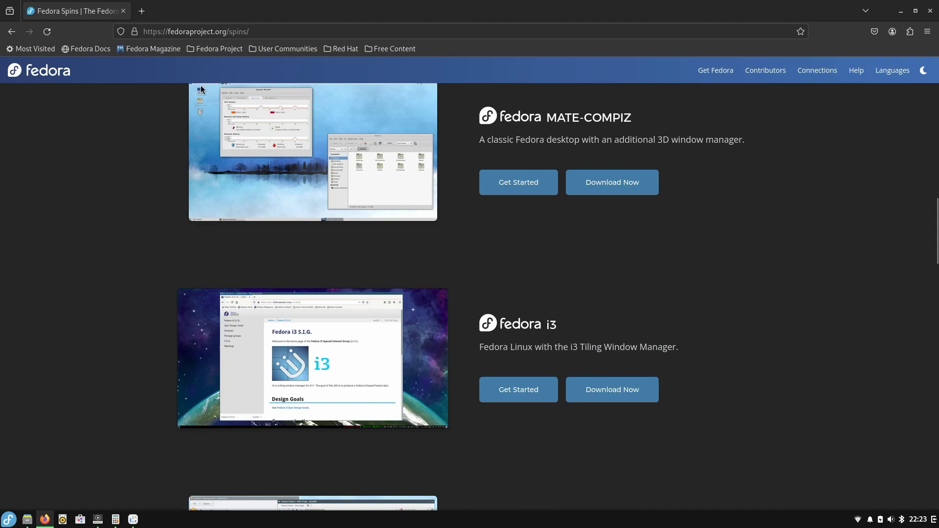
pyautogui.click(123, 11)
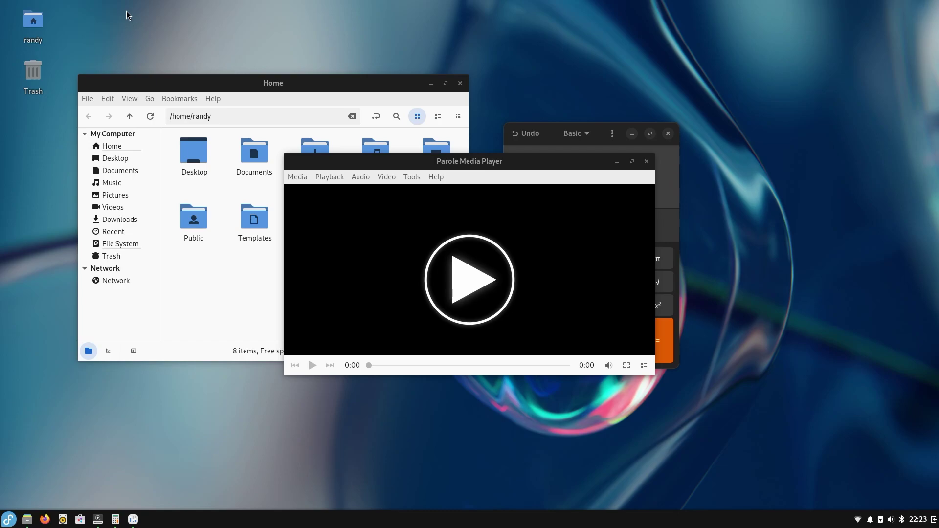